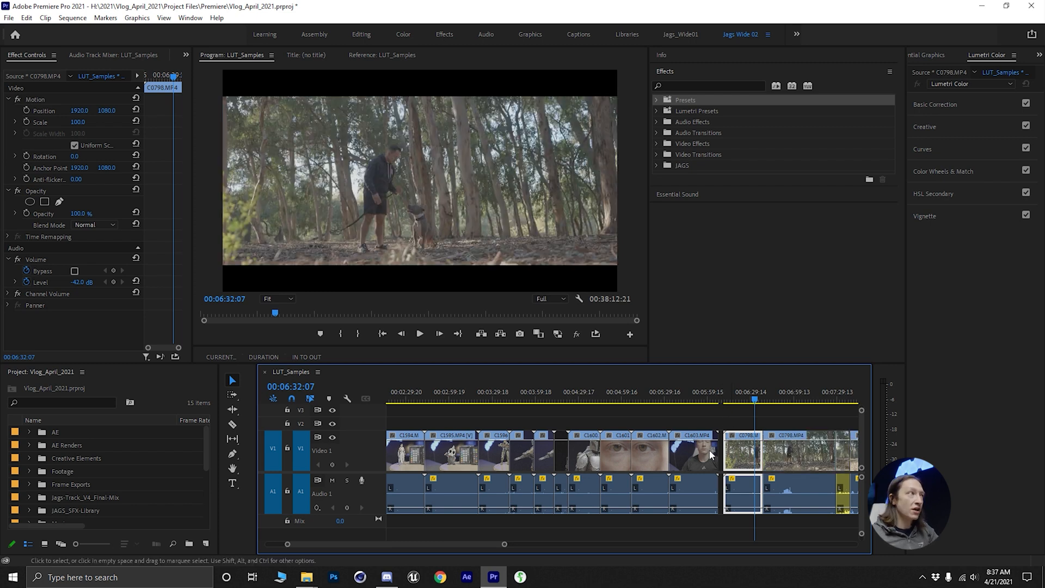
# Go to the start of the sequence and import the preset file JAGS Color Correction Presets MASTER.prfpset into the effects library
pyautogui.press('Home')
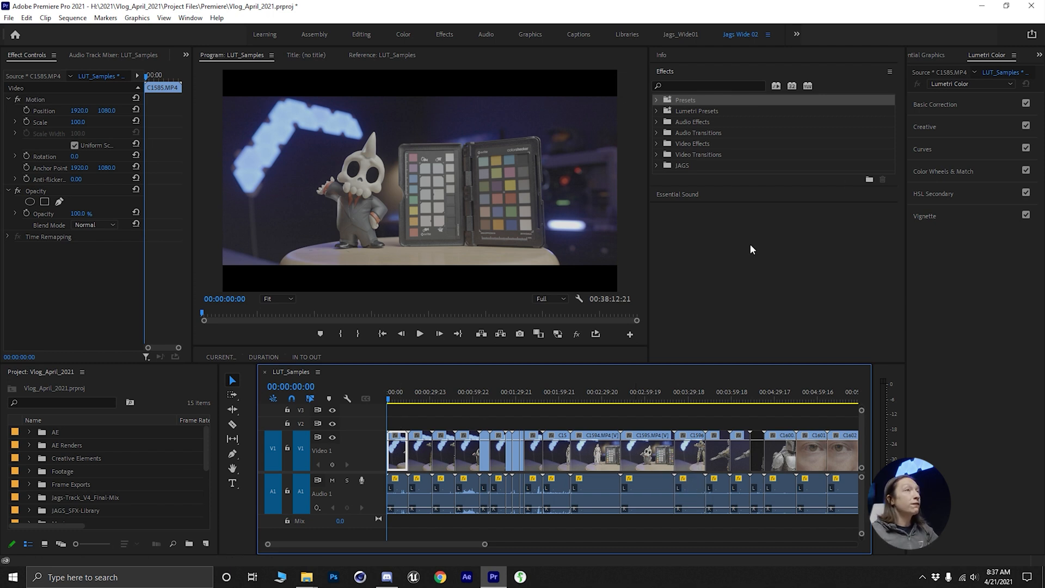
pyautogui.click(889, 73)
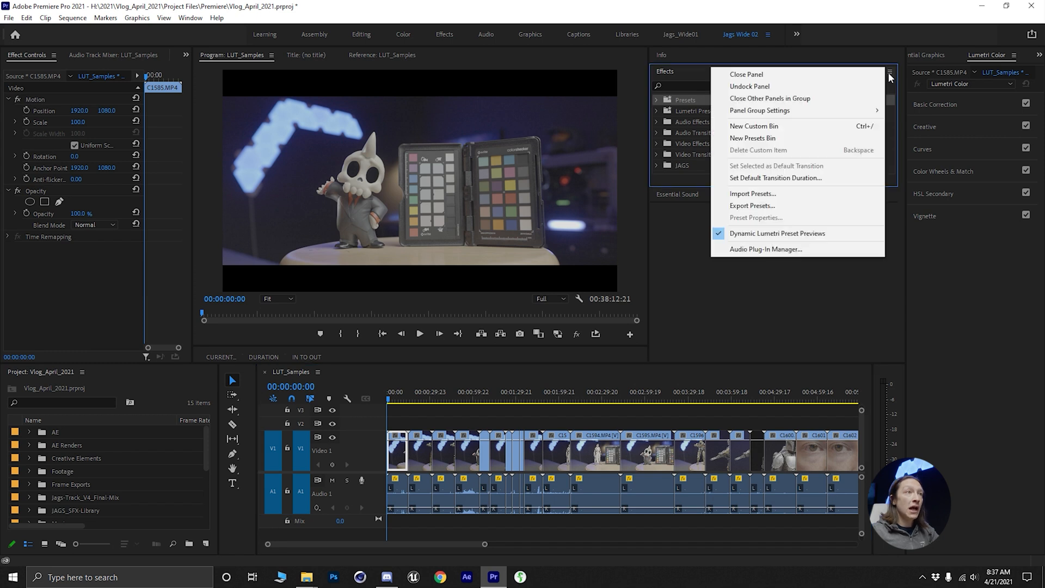
pyautogui.click(749, 193)
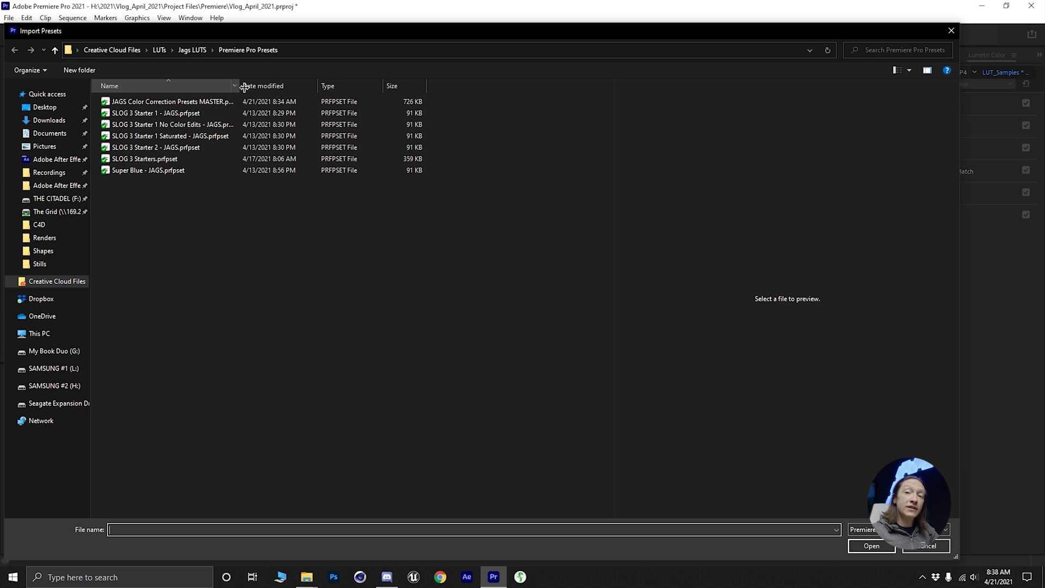
pyautogui.moveTo(244, 87); pyautogui.dragTo(284, 86)
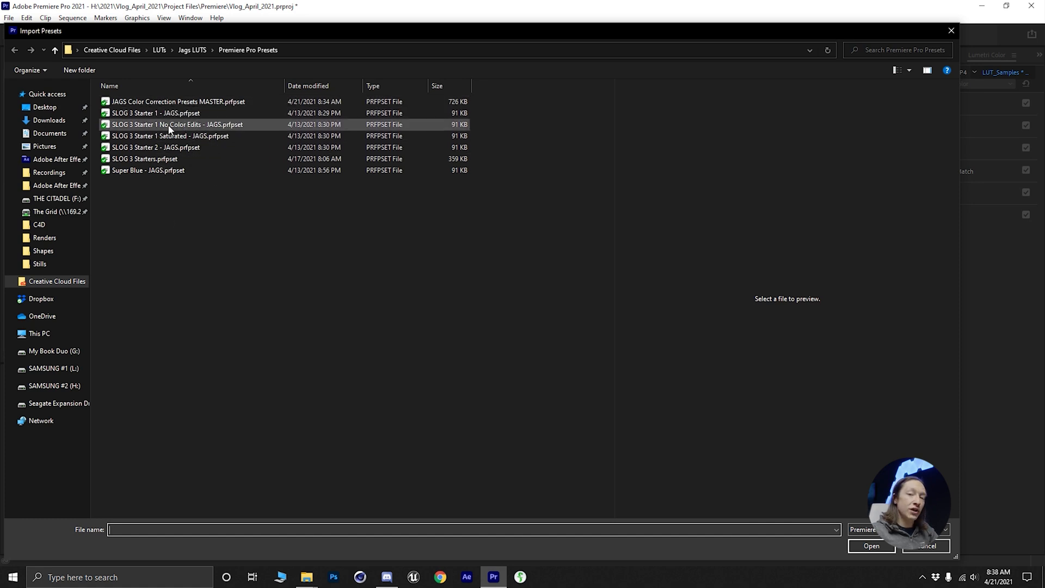
pyautogui.doubleClick(191, 101)
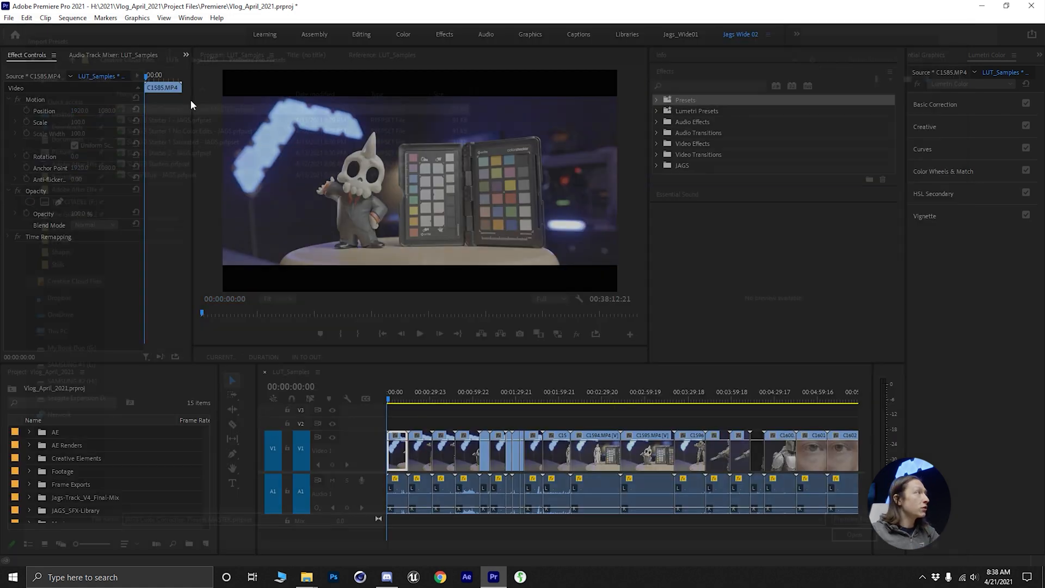
# Expand the Presets folder in the effects library and review the imported JAGS presets
pyautogui.click(655, 100)
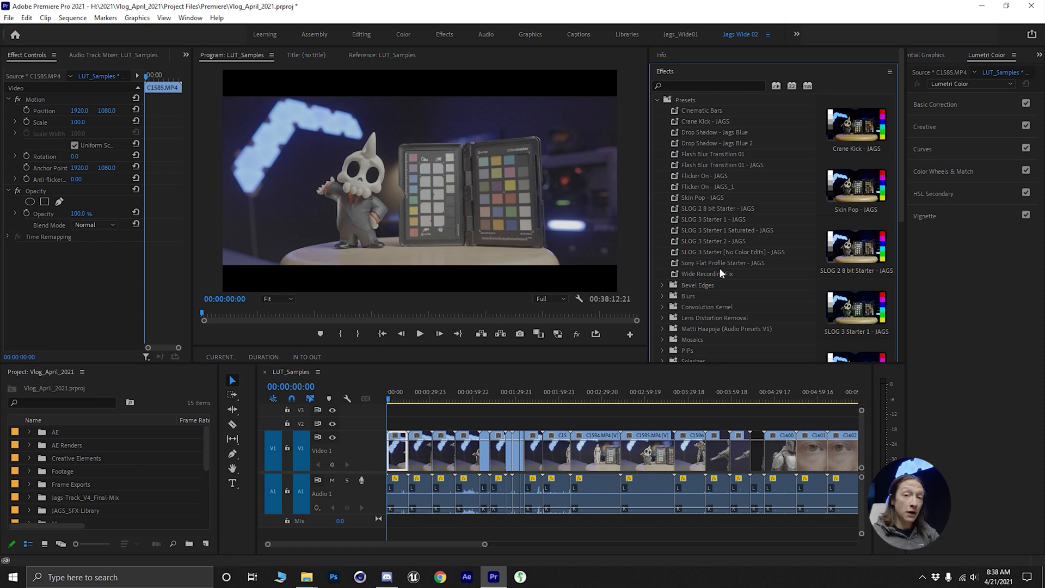
pyautogui.scroll(-1, 703, 245)
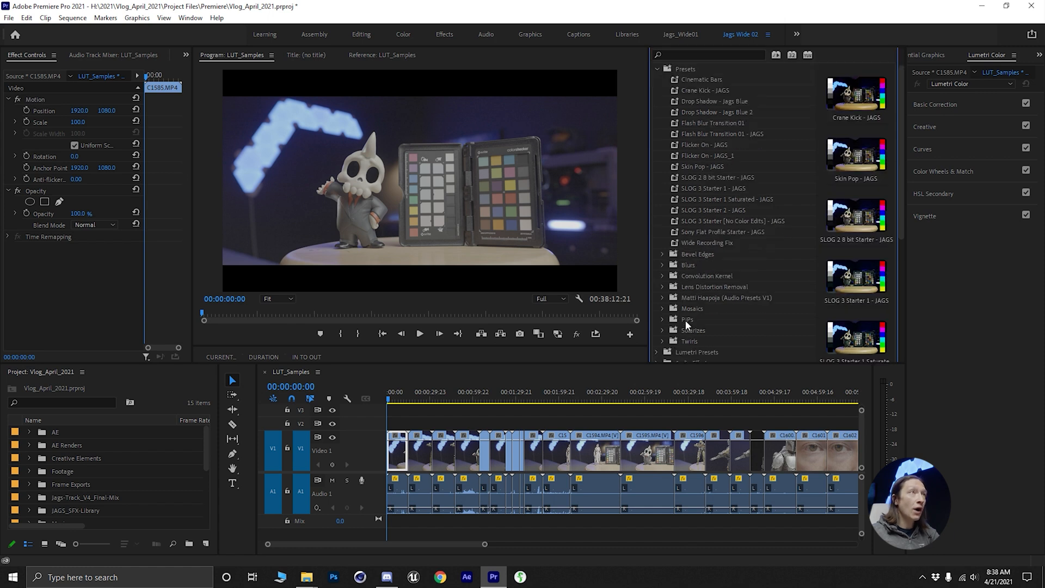
pyautogui.scroll(1, 693, 144)
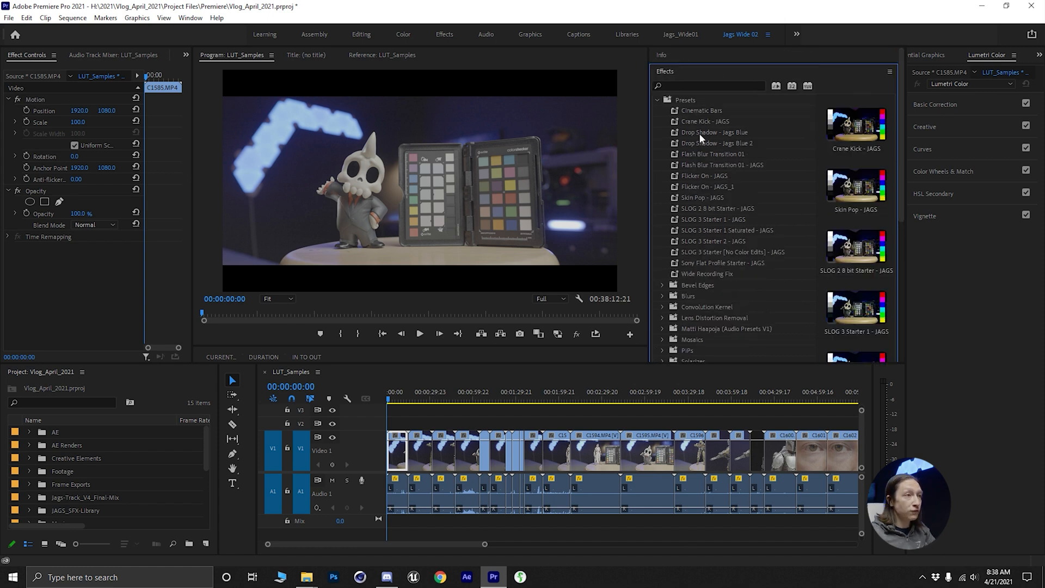
pyautogui.scroll(-1, 735, 345)
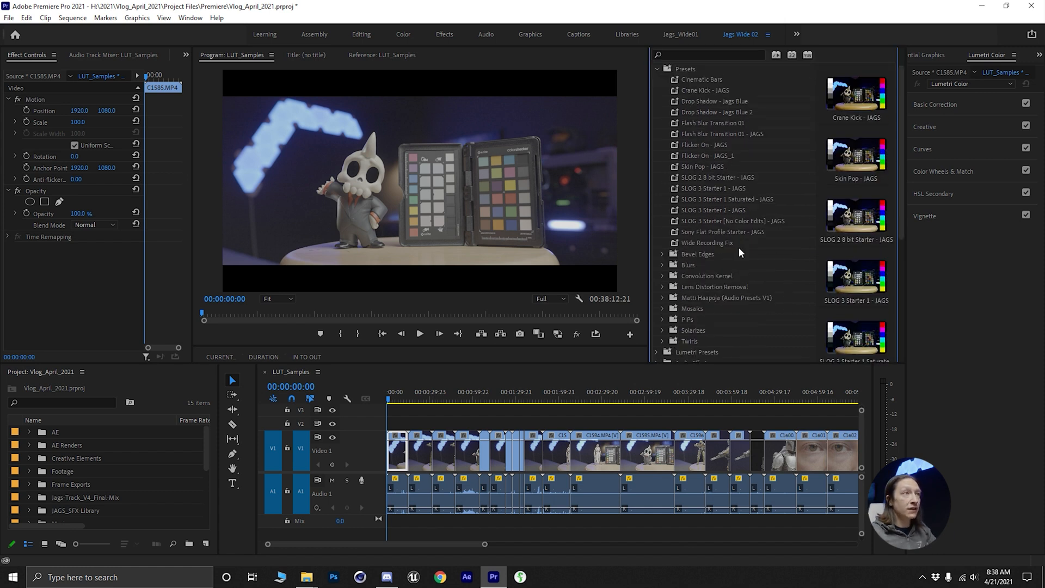
# Create a new custom bin at the end of the effects list and delete it again
pyautogui.scroll(-1, 739, 249)
pyautogui.moveTo(901, 216); pyautogui.dragTo(894, 289)
pyautogui.rightClick(715, 267)
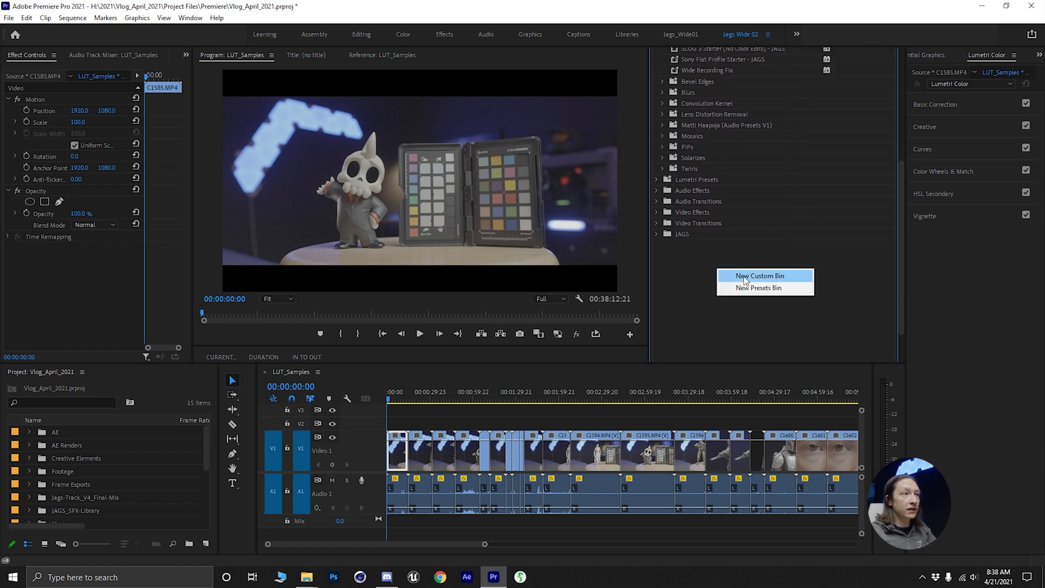
pyautogui.click(741, 275)
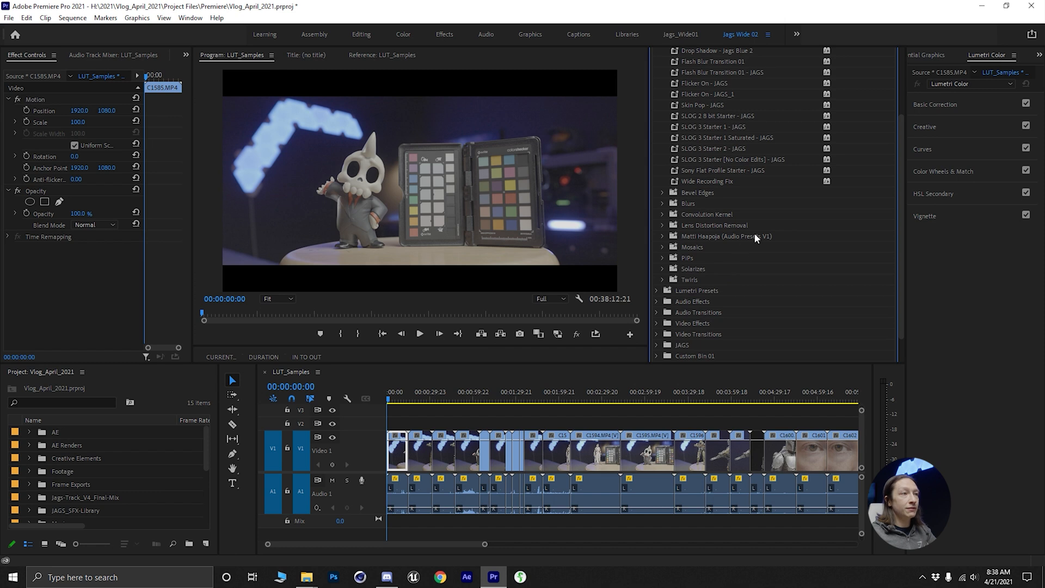
pyautogui.click(700, 355)
pyautogui.press('Delete')
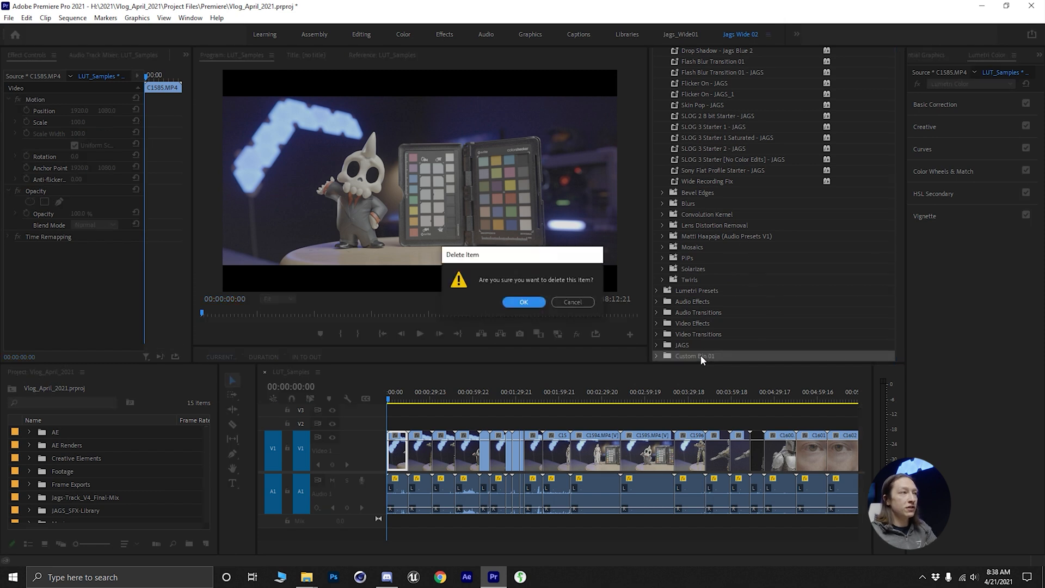
pyautogui.click(561, 300)
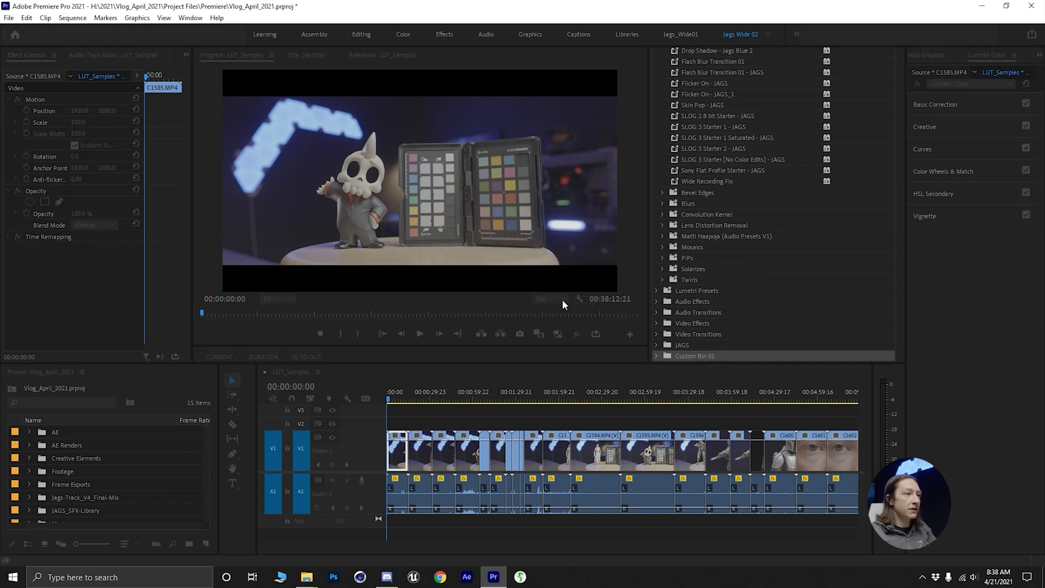
# Expand the JAGS custom bin and the Color Correction bin inside it
pyautogui.click(656, 345)
pyautogui.click(705, 323)
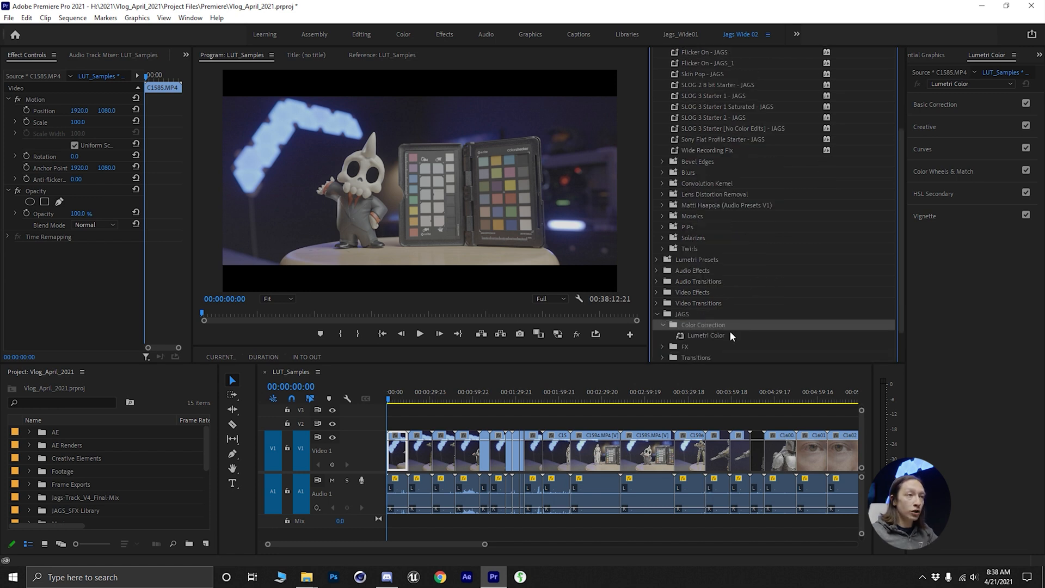
pyautogui.scroll(1, 758, 162)
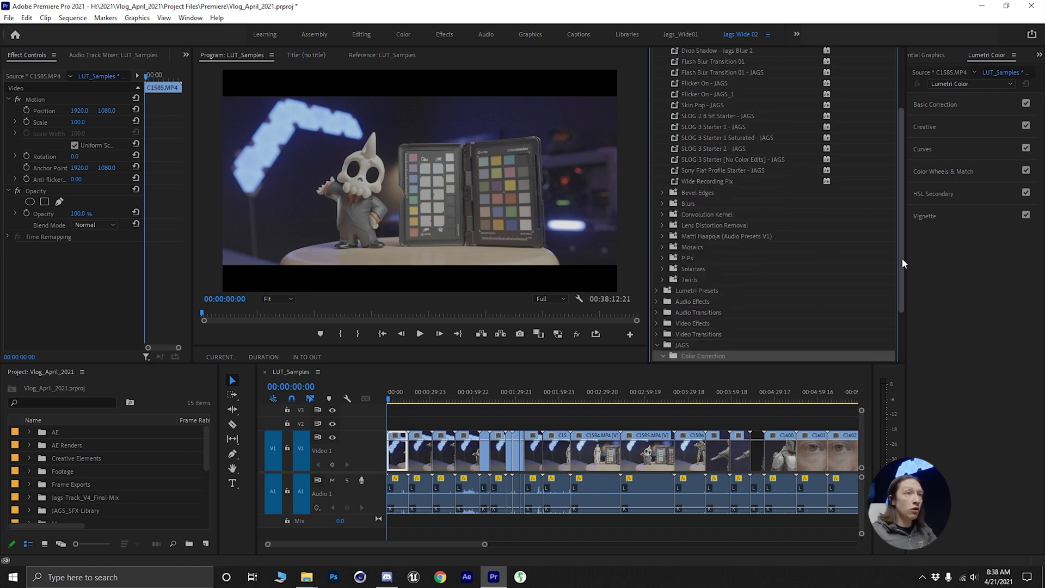
# Add the Crane Kick, Skin Pop, SLOG 2 8 bit Starter, Sony Flat Profile Starter and all SLOG 3 Starter presets to the Color Correction bin
pyautogui.scroll(3, 902, 258)
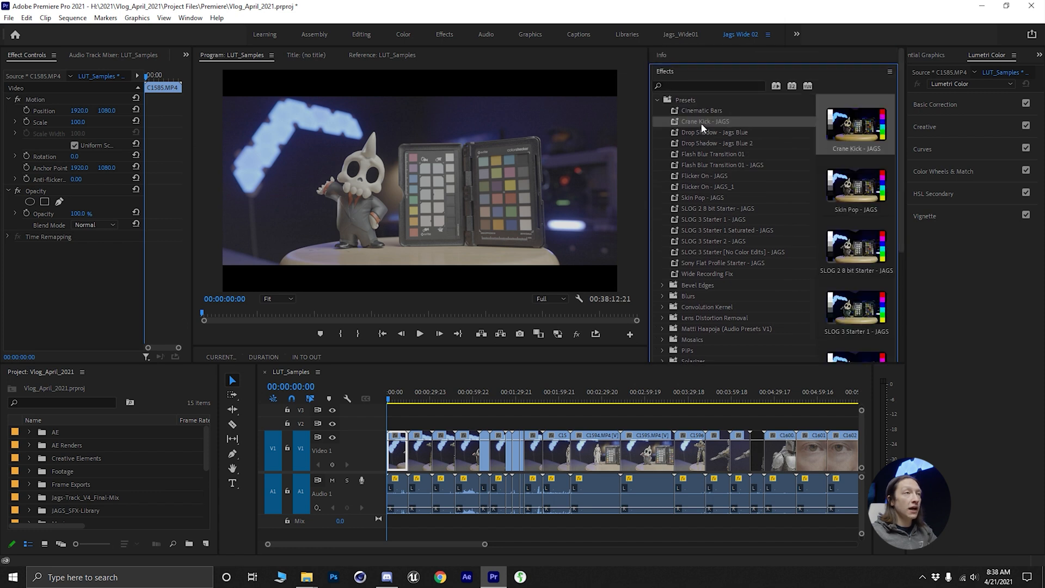
pyautogui.keyDown('ctrl'); pyautogui.click(694, 209); pyautogui.keyUp('ctrl')
pyautogui.keyDown('ctrl'); pyautogui.click(691, 219); pyautogui.keyUp('ctrl')
pyautogui.keyDown('ctrl'); pyautogui.click(690, 230); pyautogui.keyUp('ctrl')
pyautogui.keyDown('ctrl'); pyautogui.click(690, 241); pyautogui.keyUp('ctrl')
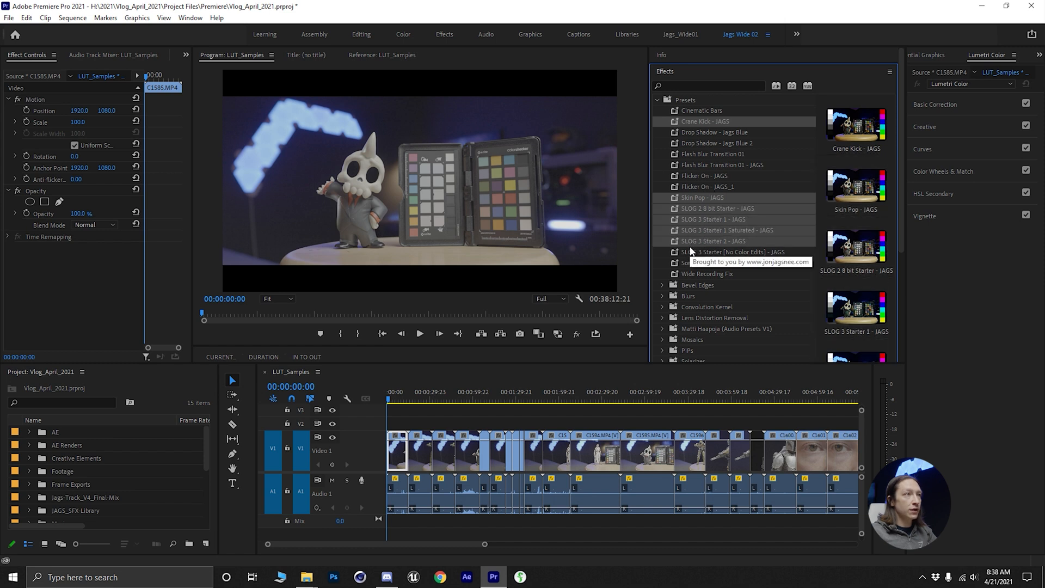
pyautogui.keyDown('ctrl'); pyautogui.click(689, 252); pyautogui.keyUp('ctrl')
pyautogui.keyDown('ctrl'); pyautogui.click(690, 261); pyautogui.keyUp('ctrl')
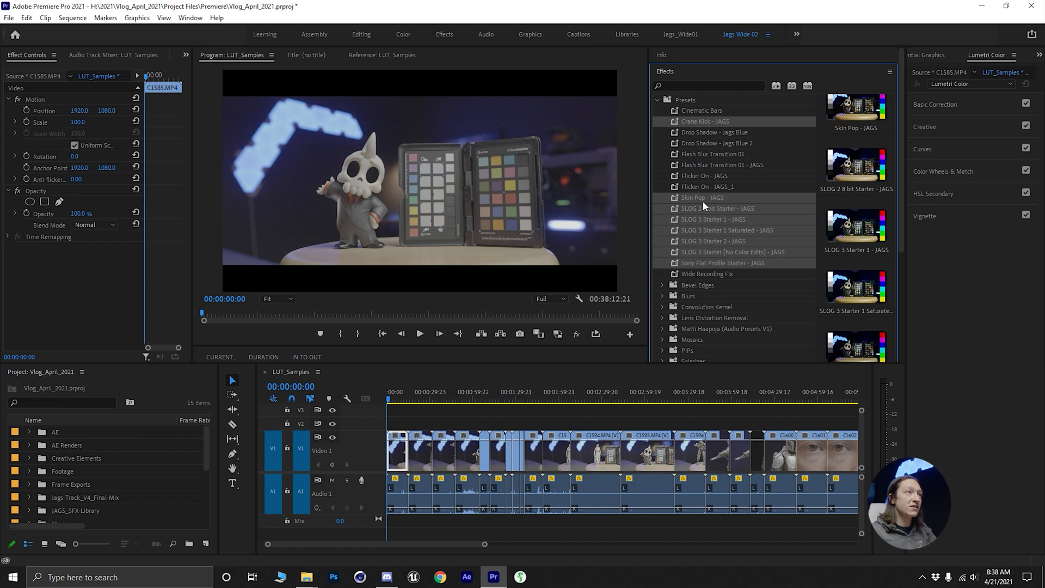
pyautogui.scroll(-1, 703, 201)
pyautogui.moveTo(900, 159); pyautogui.dragTo(900, 239)
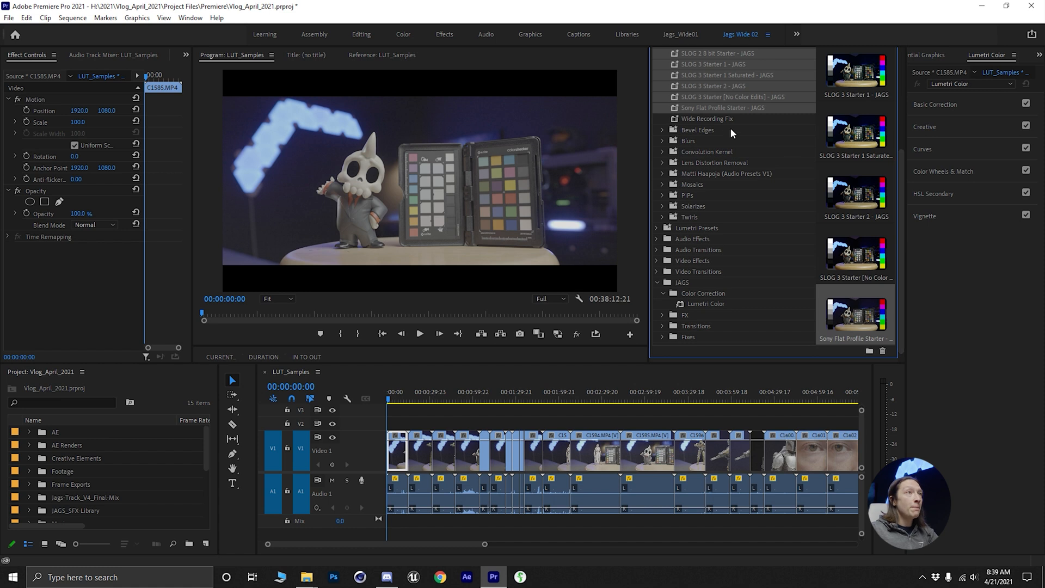
pyautogui.click(700, 293)
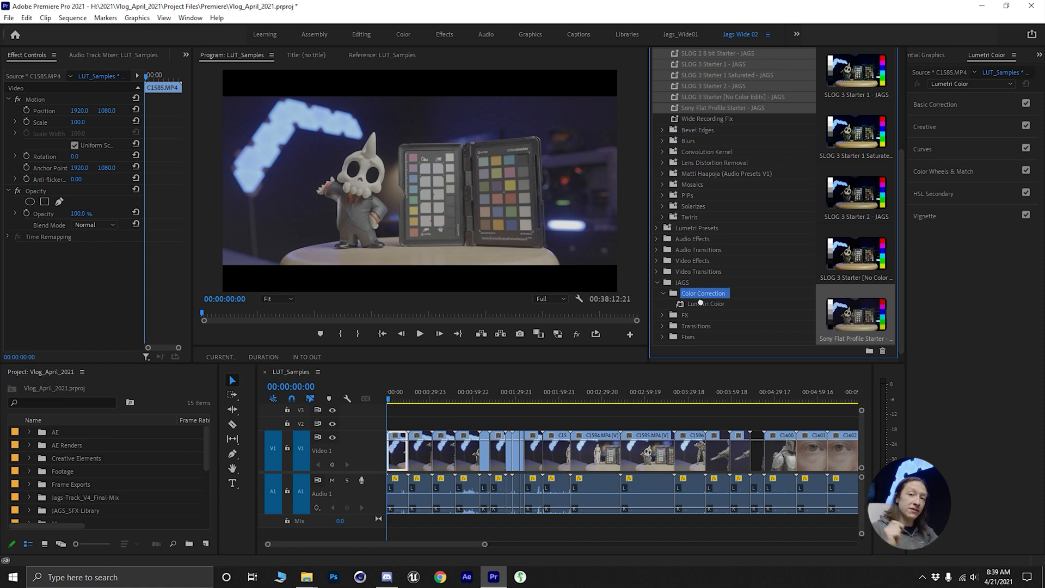
pyautogui.moveTo(701, 303); pyautogui.dragTo(695, 294)
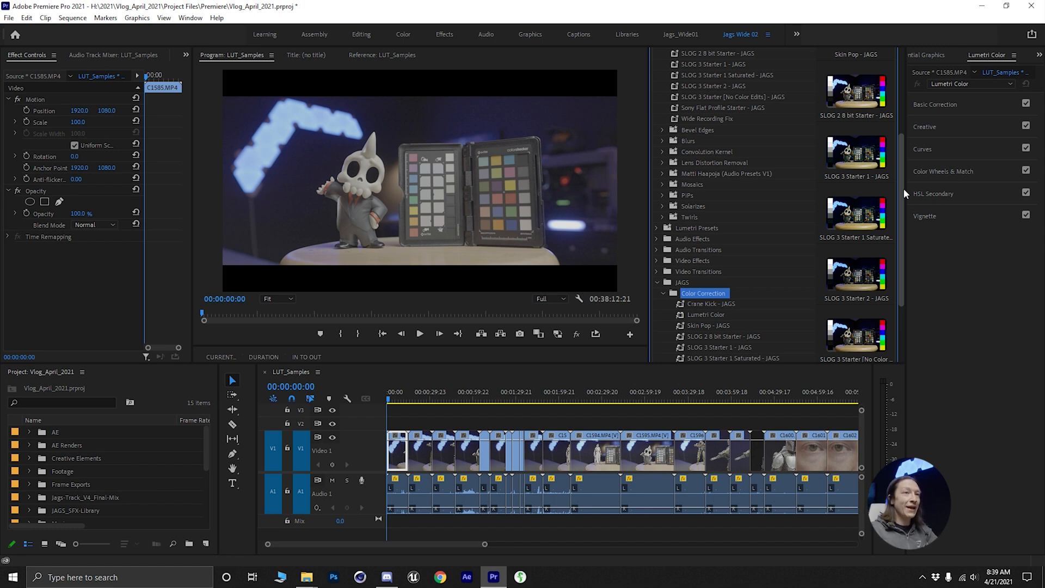
pyautogui.moveTo(903, 188); pyautogui.dragTo(886, 224)
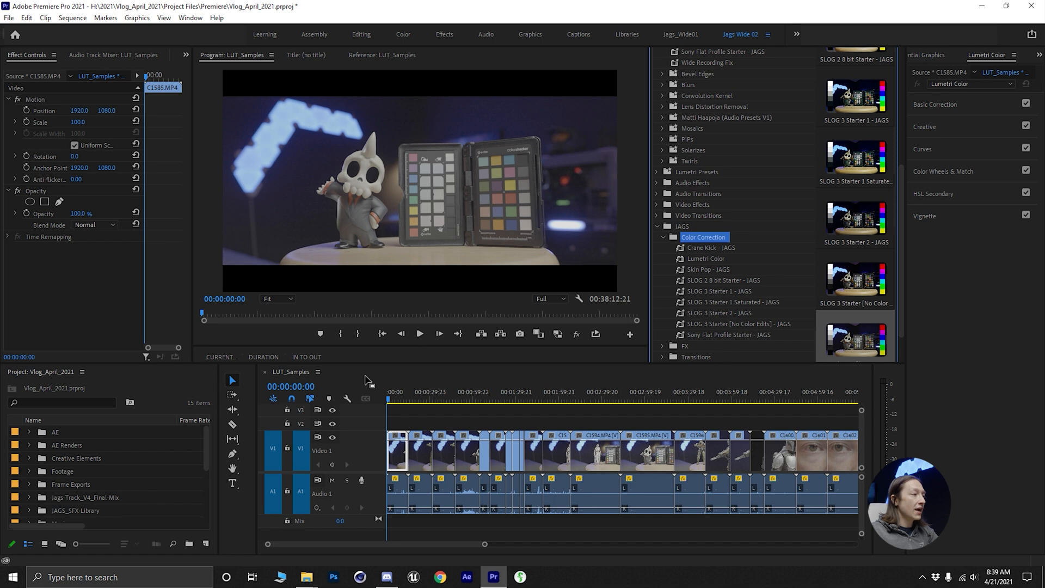
# Move the playhead to 00:00:06:10 and apply the SLOG 3 Starter 1 - JAGS preset to the first clip
pyautogui.moveTo(390, 409); pyautogui.dragTo(399, 401)
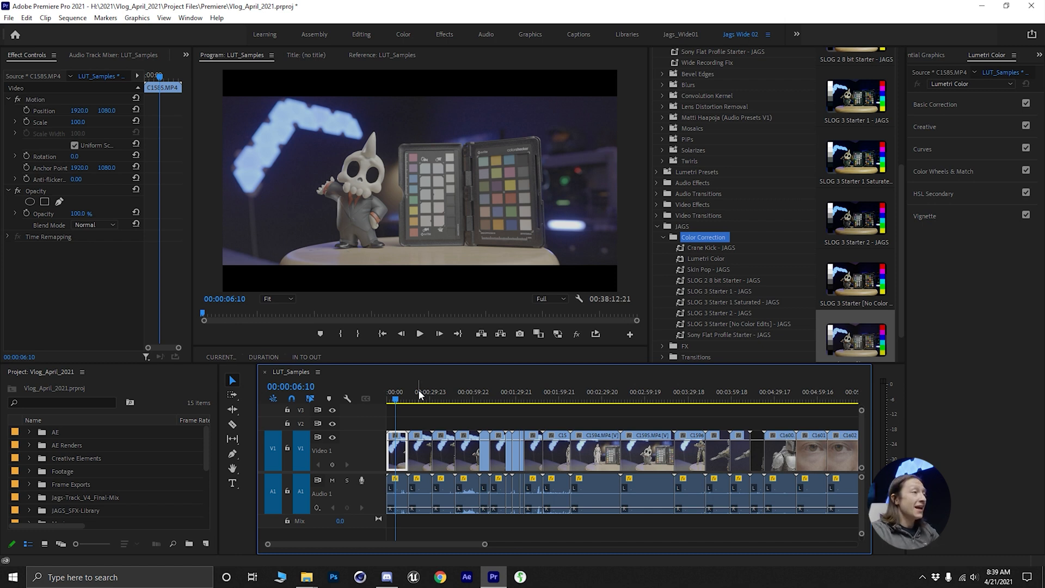
pyautogui.click(711, 327)
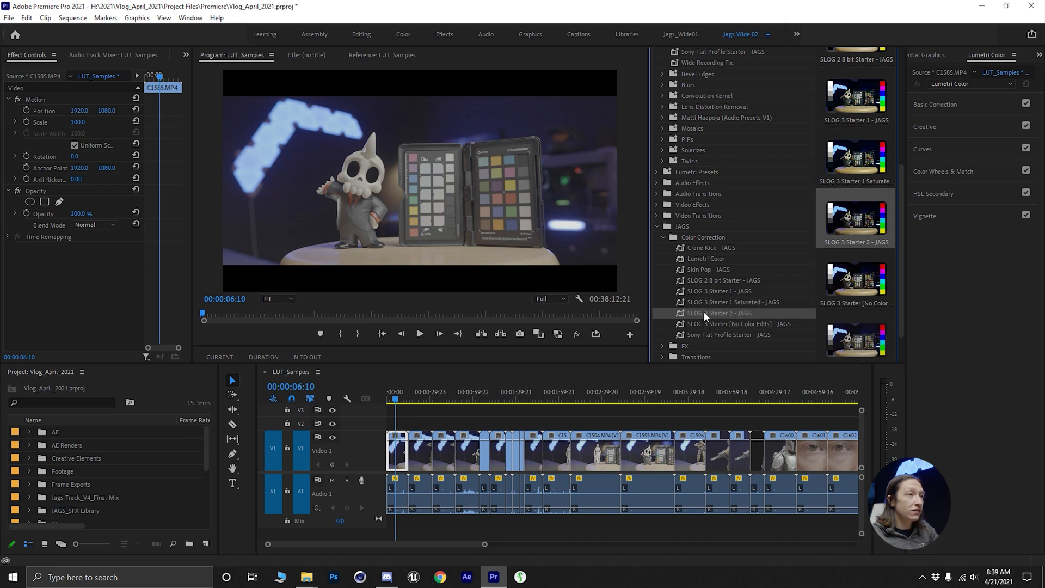
pyautogui.click(714, 292)
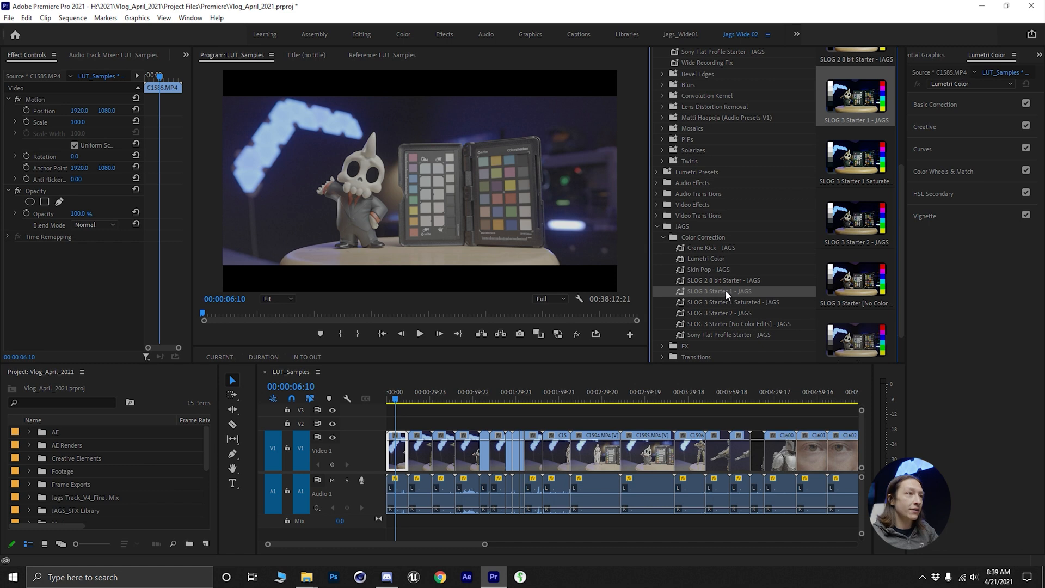
pyautogui.moveTo(521, 383); pyautogui.dragTo(404, 460)
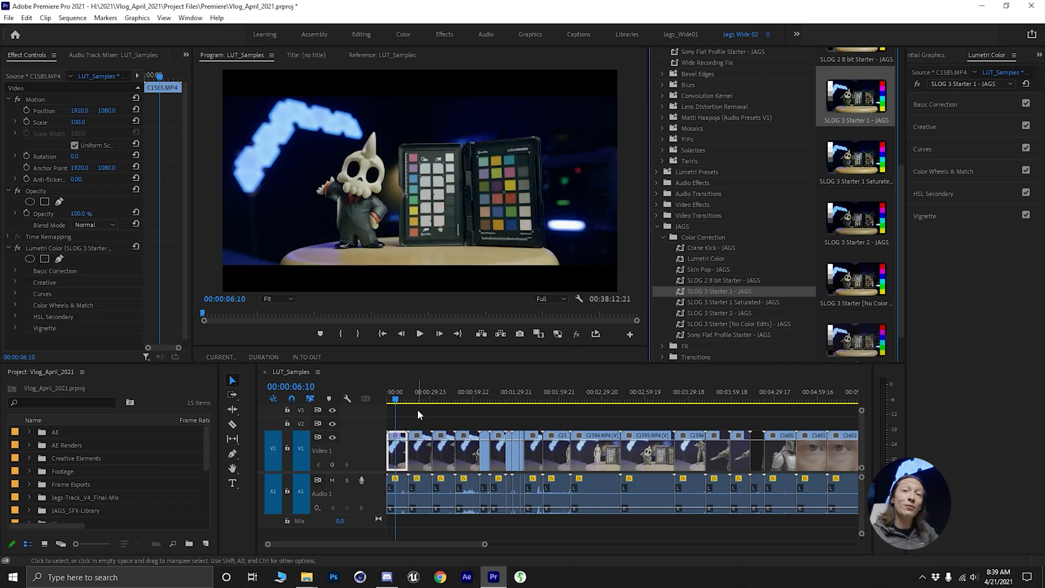
# Switch the clip's Lumetri Color effect off and on twice to compare the image before and after grading
pyautogui.click(17, 248)
pyautogui.click(18, 247)
pyautogui.click(18, 248)
pyautogui.click(18, 248)
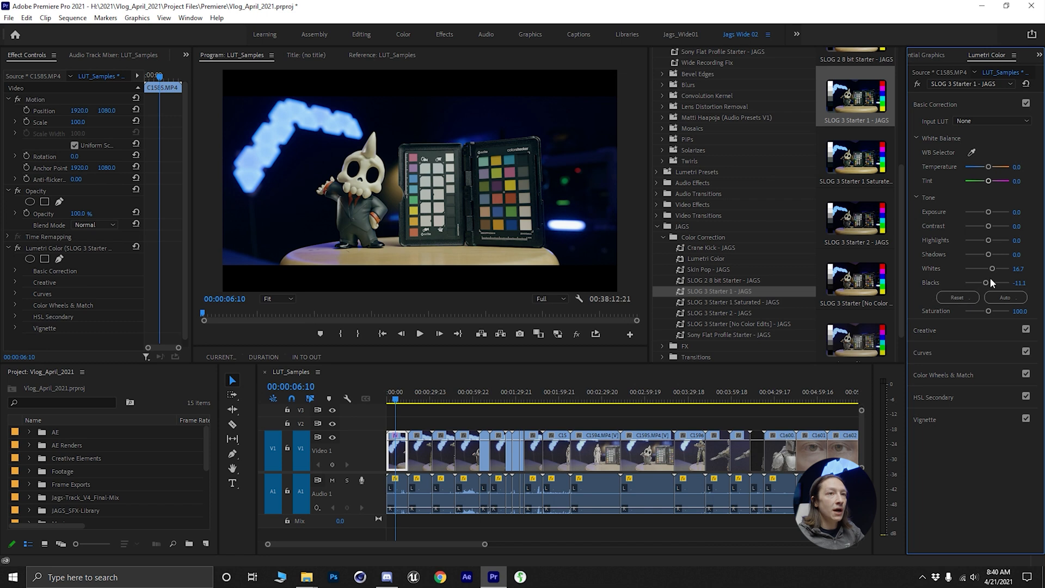
# Examine the preset's Lumetri settings under Creative, Curves, Color Wheels & Match and HSL Secondary, ending back at Basic Correction
pyautogui.click(939, 334)
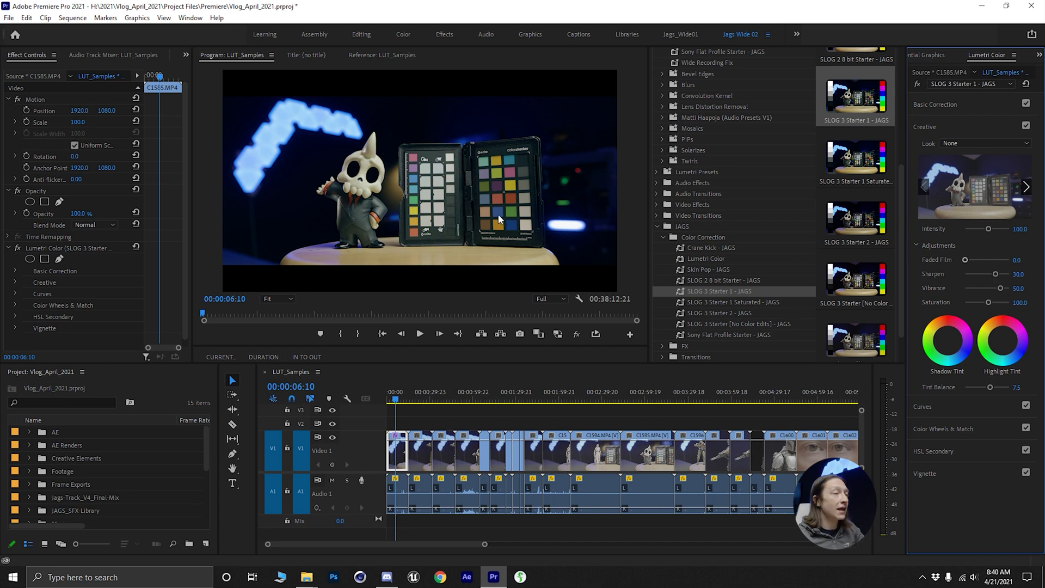
pyautogui.click(929, 409)
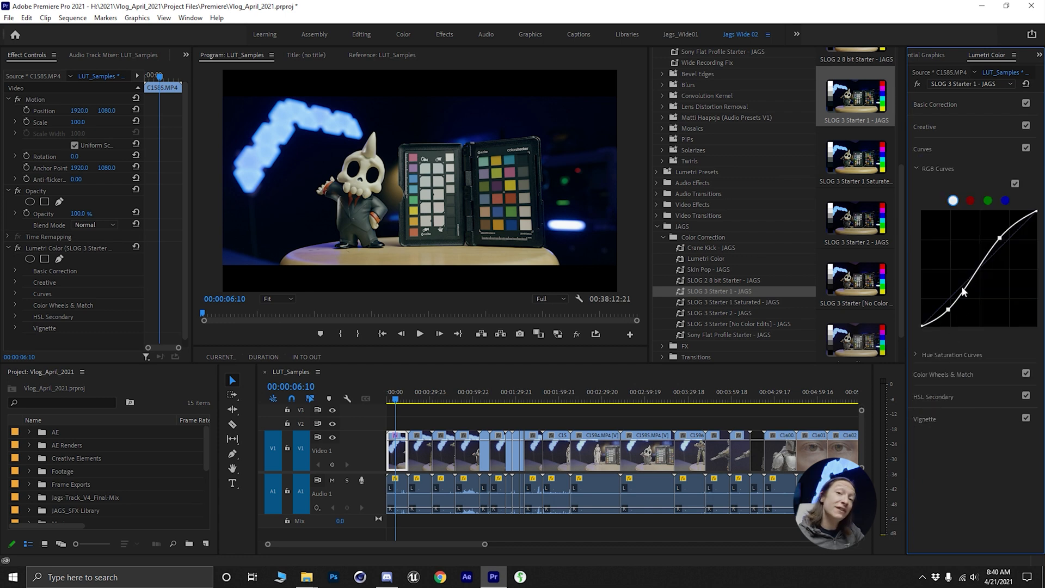
pyautogui.click(940, 374)
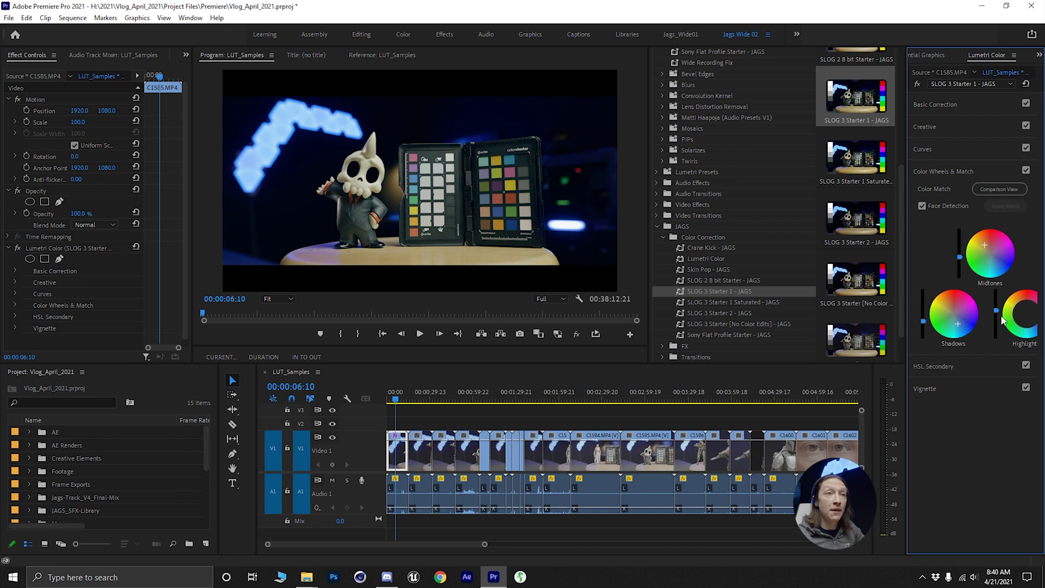
pyautogui.click(940, 363)
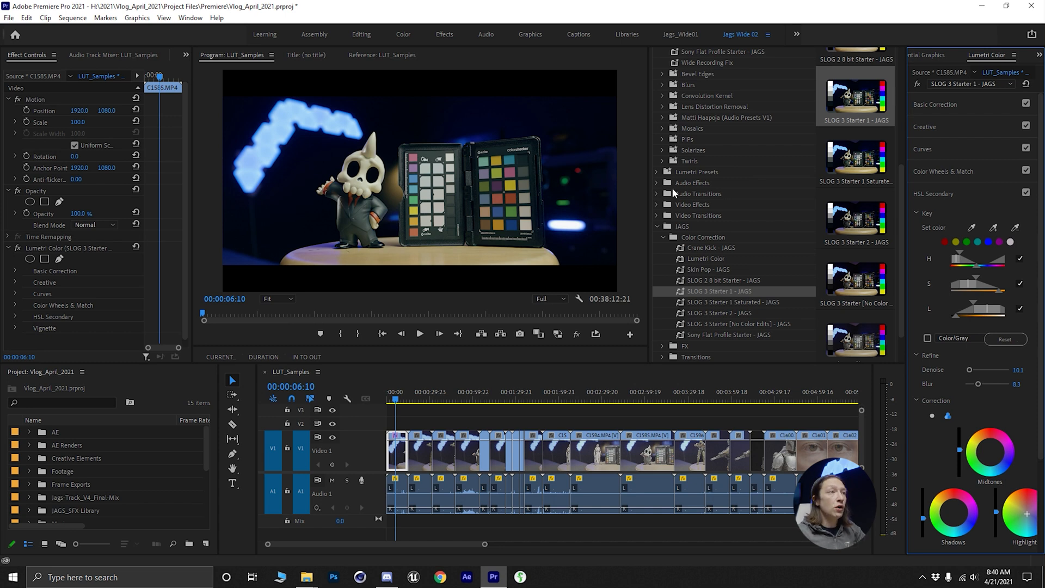
pyautogui.click(923, 194)
pyautogui.click(933, 105)
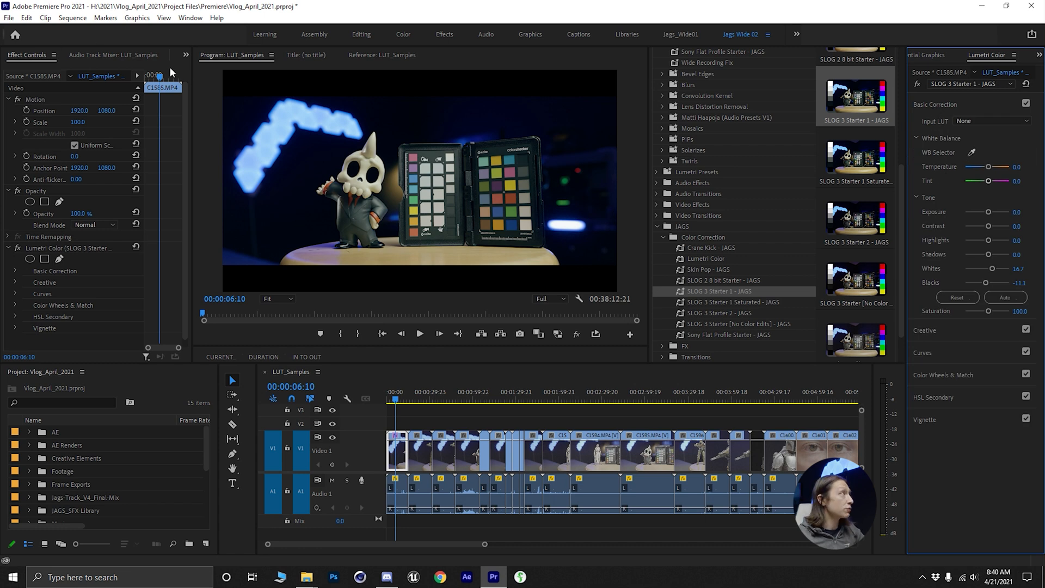
# Show the Lumetri Scopes and dock them in the same group as Effect Controls
pyautogui.click(190, 18)
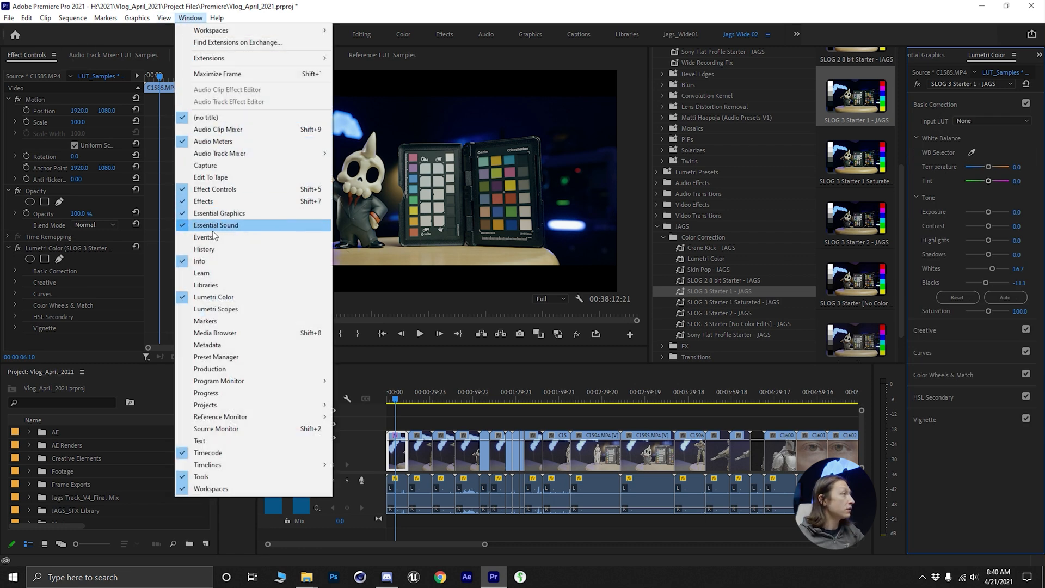
pyautogui.click(218, 309)
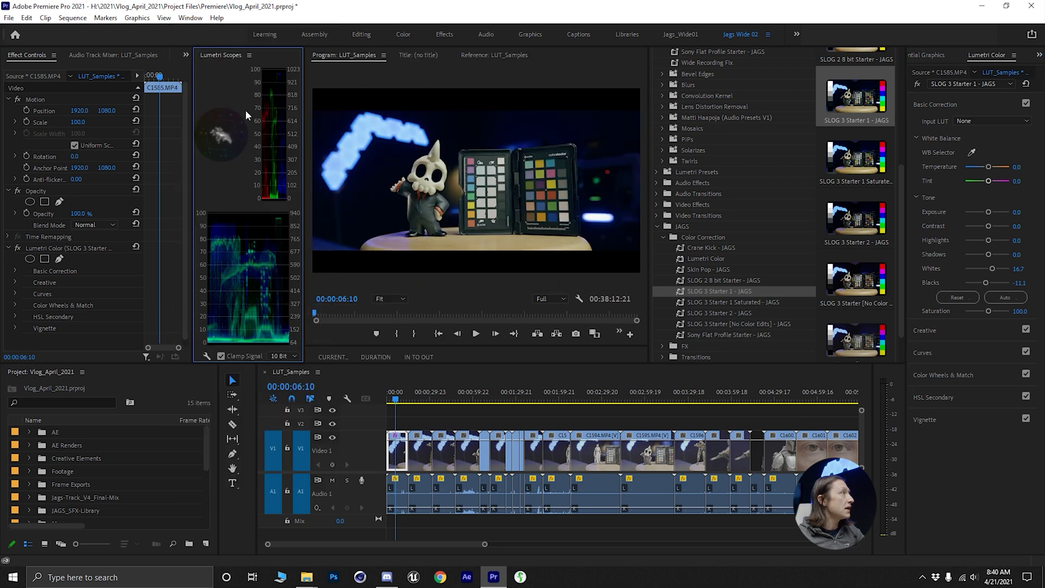
pyautogui.moveTo(210, 53); pyautogui.dragTo(119, 57)
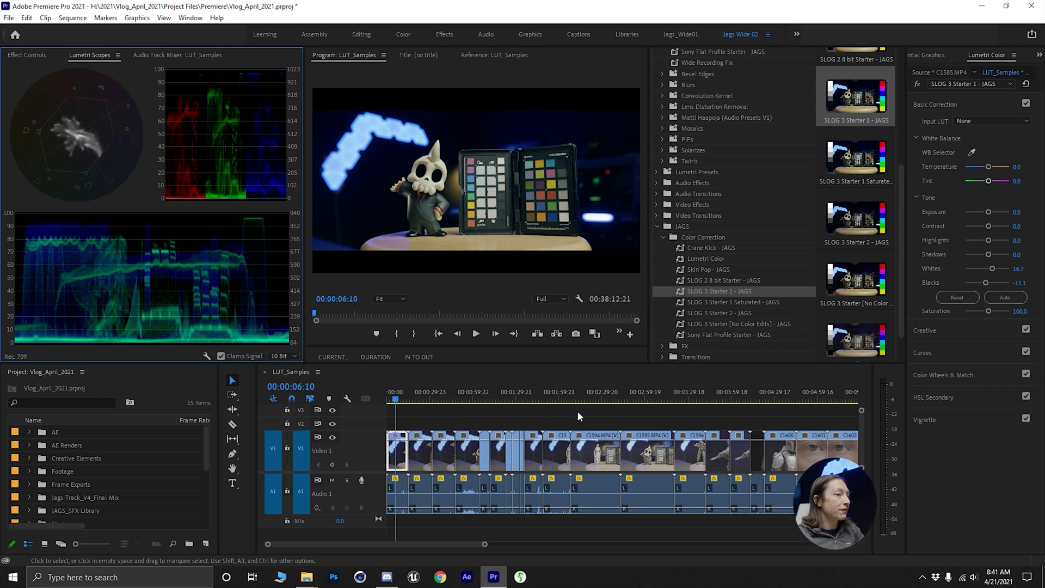
# Move the playhead to 00:05:40:01, apply the SLOG 3 Starter 1 - JAGS preset to clip C1603.MP4 and inspect the enlarged image
pyautogui.scroll(-5, 583, 419)
pyautogui.click(663, 400)
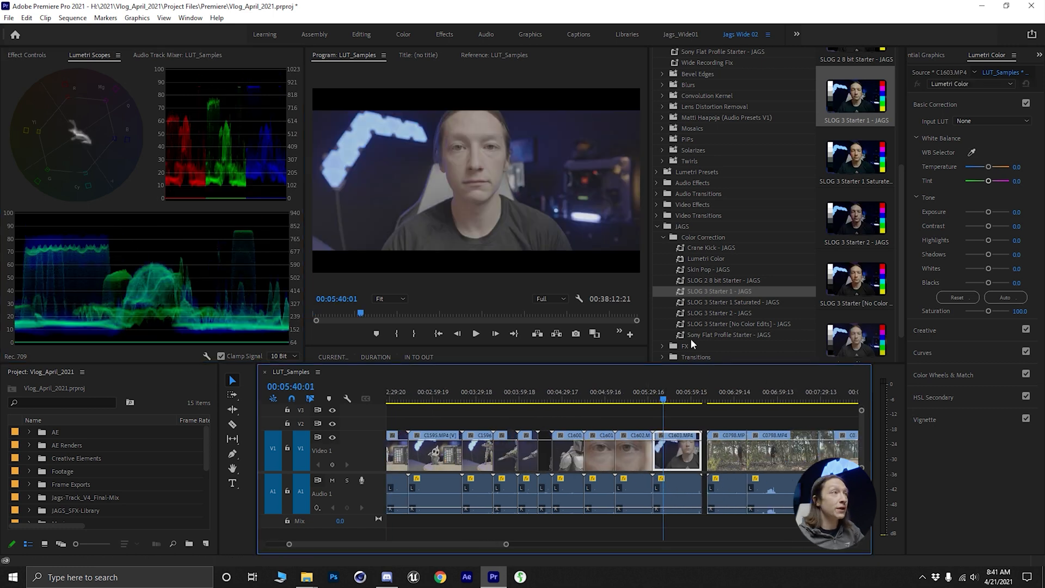
pyautogui.moveTo(730, 288); pyautogui.dragTo(674, 461)
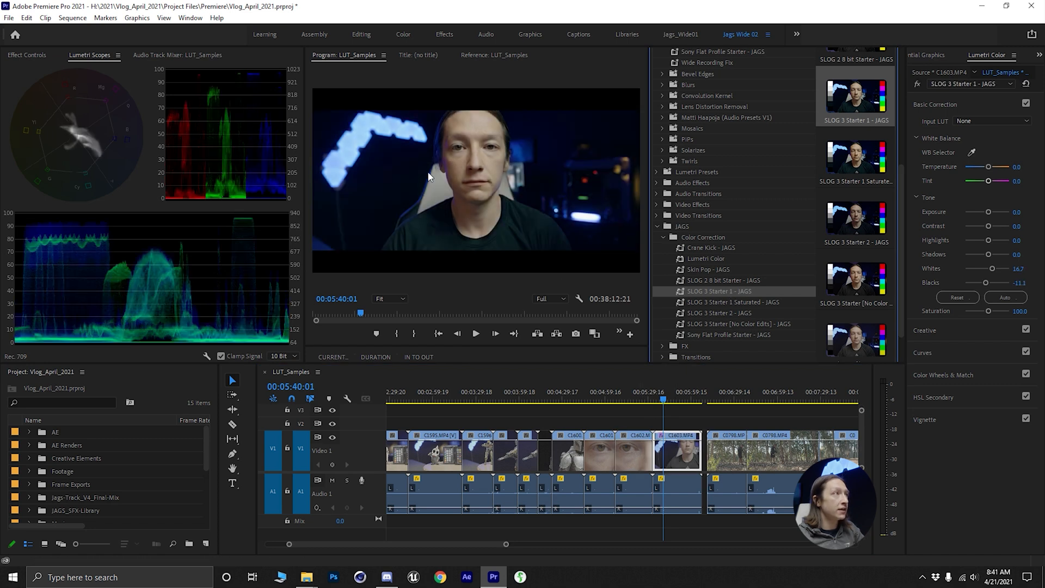
pyautogui.click(494, 155)
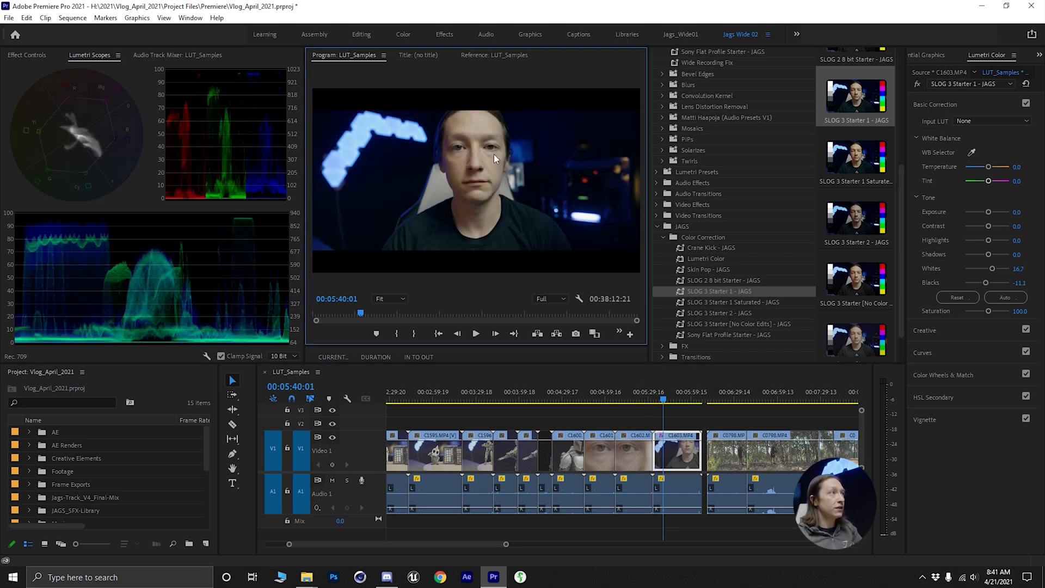
pyautogui.press('`')
pyautogui.press('`')
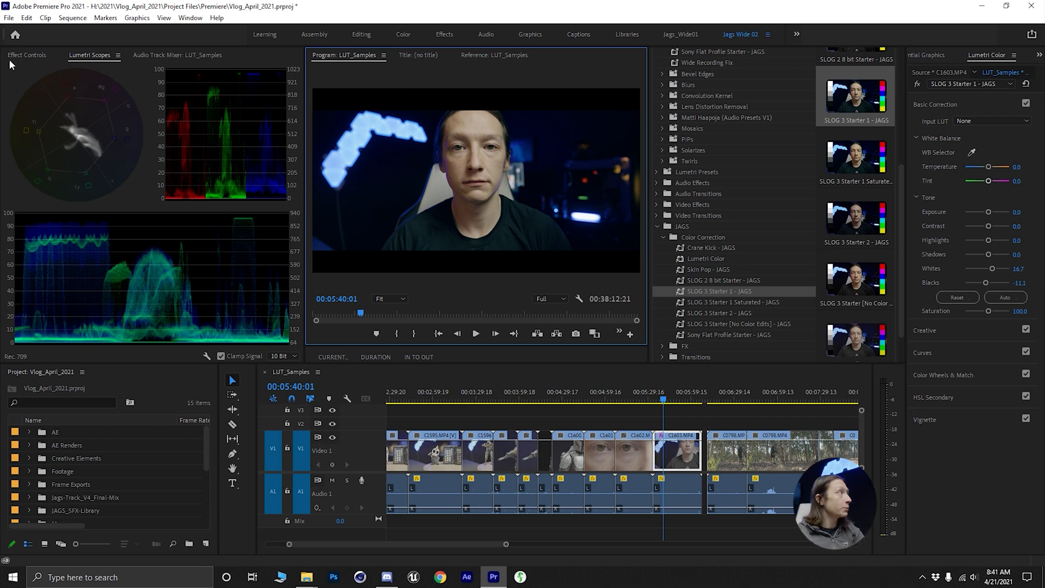
# Try the Skin Pop - JAGS preset in place of the clip's SLOG 3 Starter 1 effect and inspect the image enlarged
pyautogui.click(28, 56)
pyautogui.click(58, 248)
pyautogui.press('Delete')
pyautogui.moveTo(710, 269); pyautogui.dragTo(681, 455)
pyautogui.moveTo(713, 275); pyautogui.dragTo(672, 464)
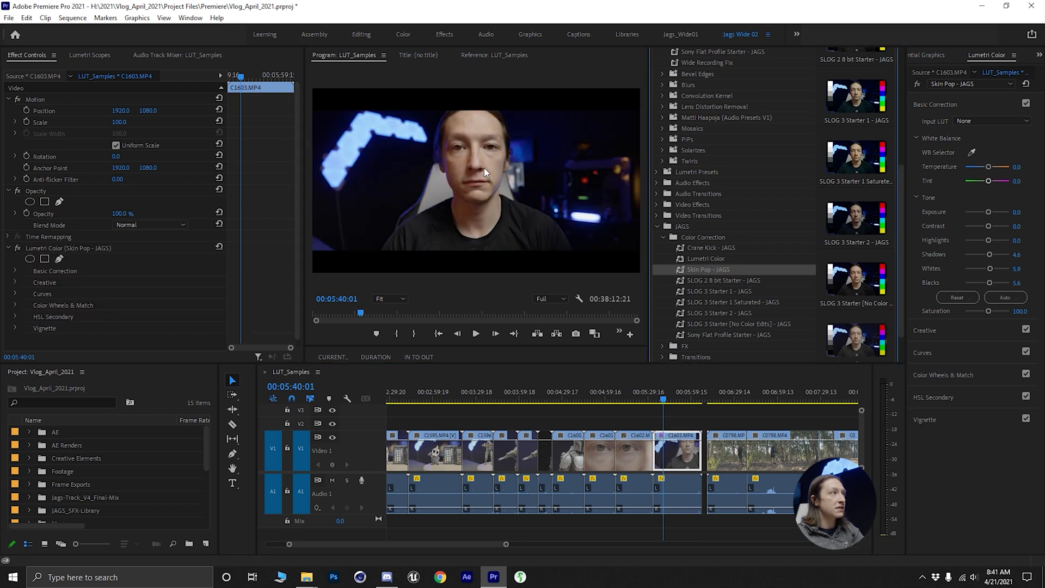
pyautogui.press('`')
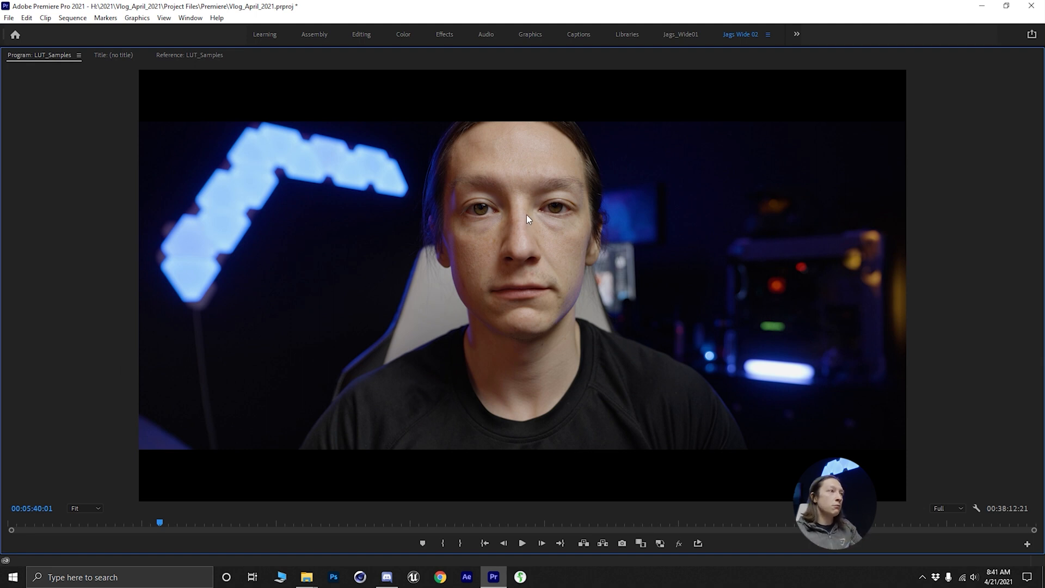
pyautogui.press('`')
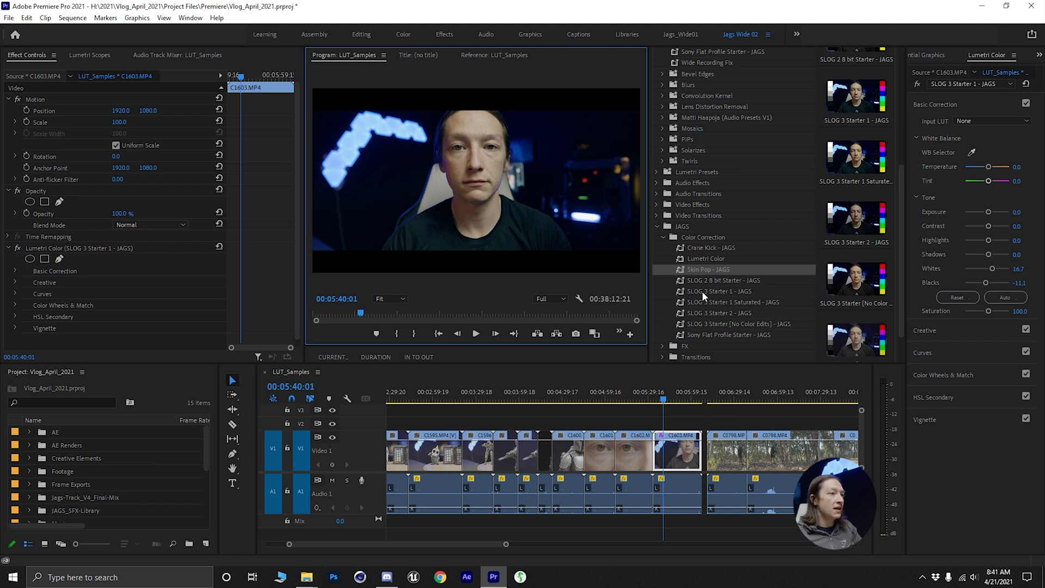
# Delete the SLOG 3 Starter 1 Lumetri effect from C1603.MP4 and apply the Skin Pop - JAGS preset
pyautogui.click(100, 248)
pyautogui.press('Delete')
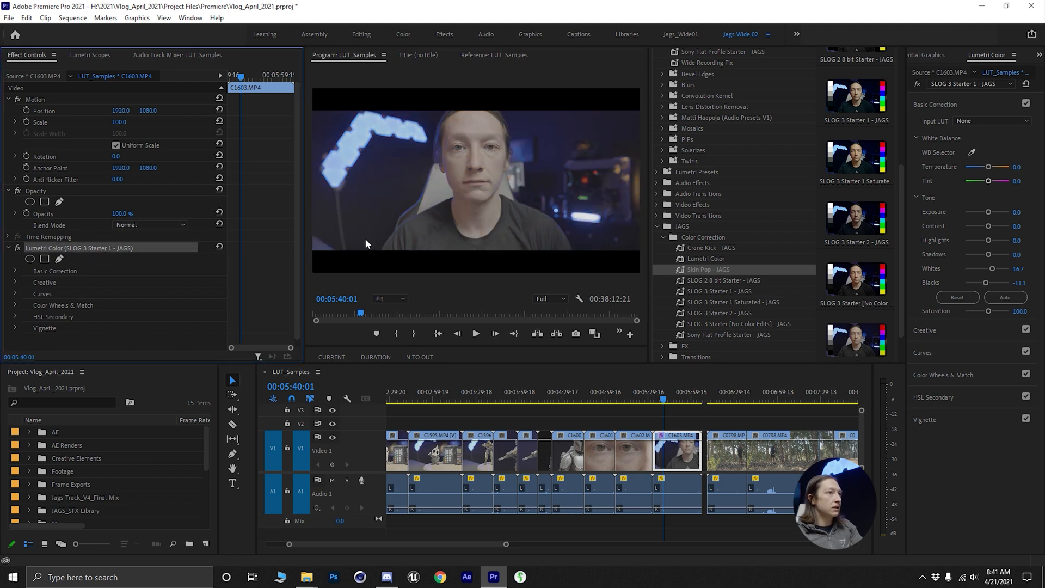
pyautogui.moveTo(719, 267); pyautogui.dragTo(685, 466)
pyautogui.click(434, 182)
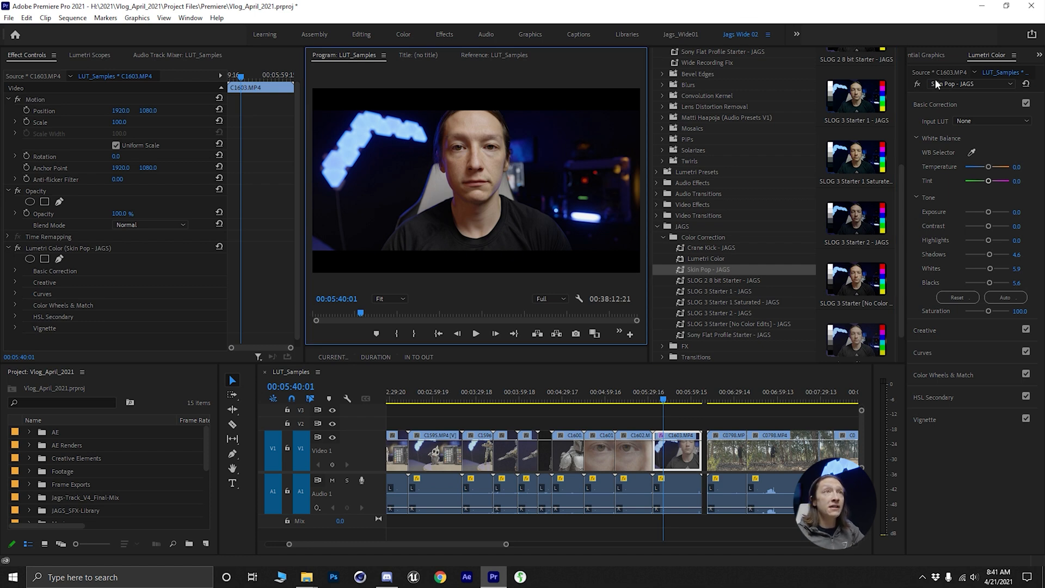
# Examine the Skin Pop preset's HSL Secondary key and correction wheels, switching the Color/Gray mask preview on and off
pyautogui.click(927, 104)
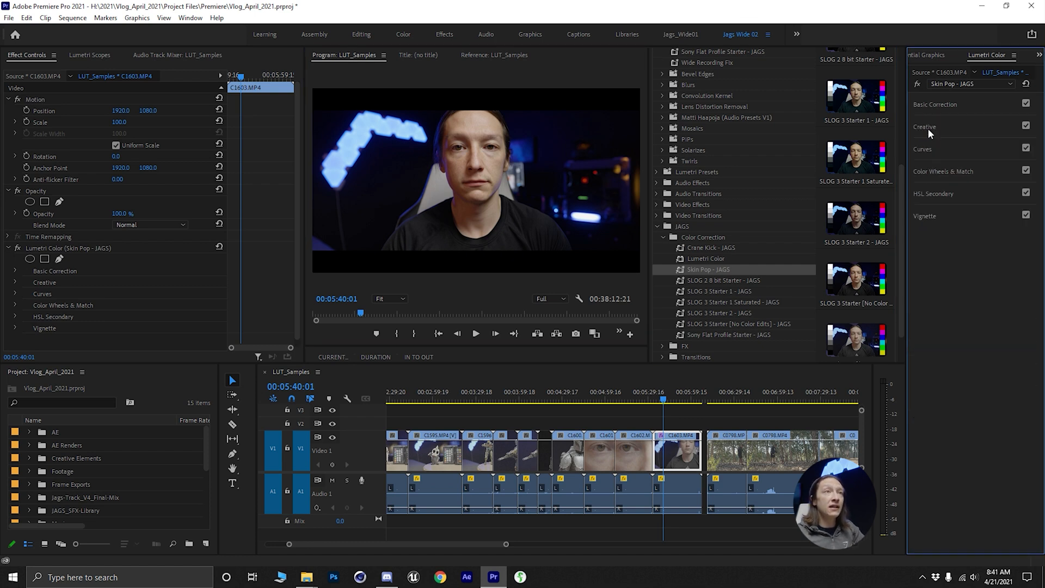
pyautogui.click(939, 191)
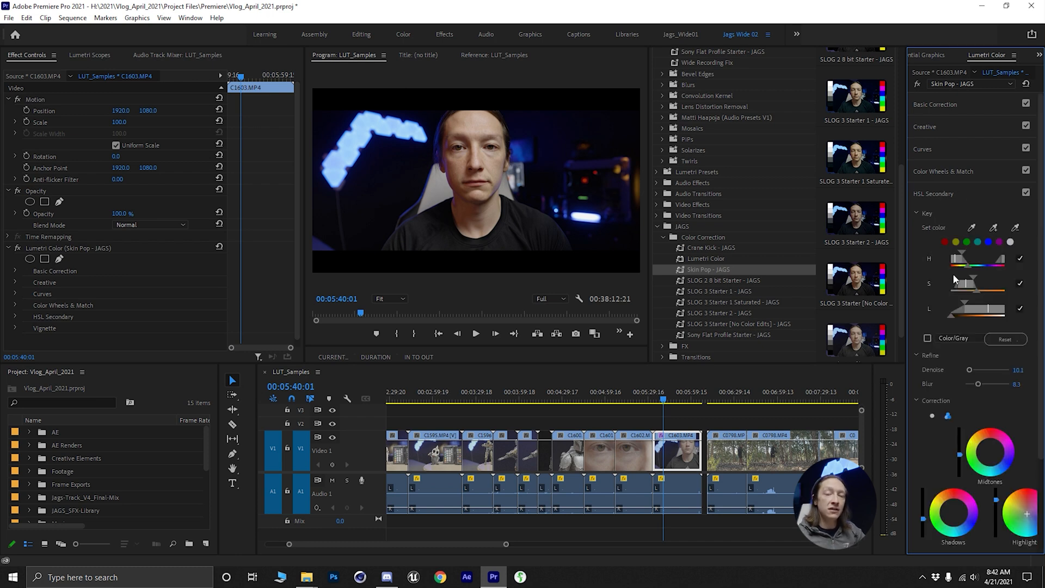
pyautogui.click(927, 339)
pyautogui.click(927, 339)
pyautogui.click(928, 338)
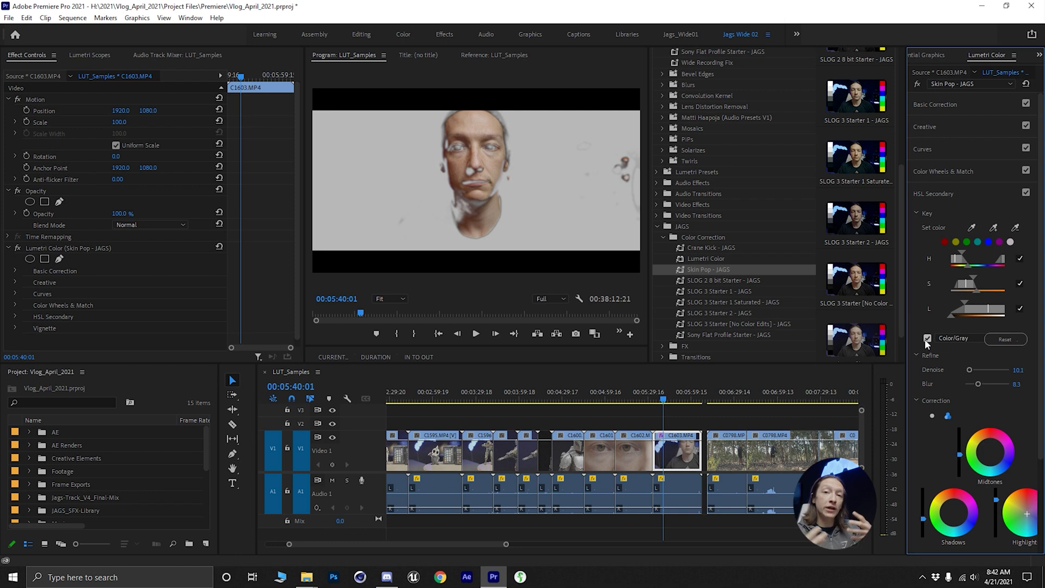
pyautogui.hotkey('ctrl', 's')
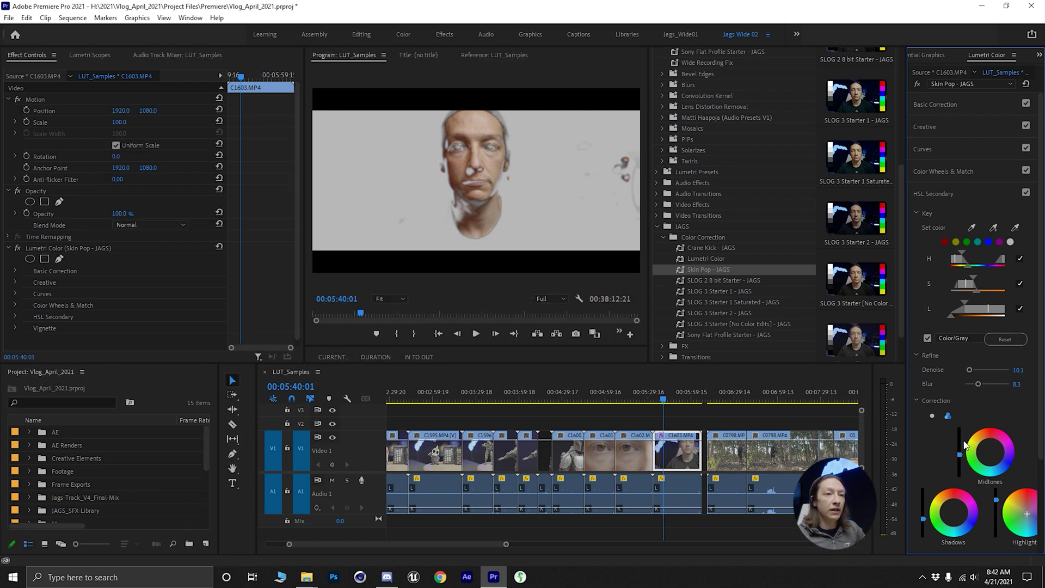
pyautogui.click(928, 339)
pyautogui.click(928, 338)
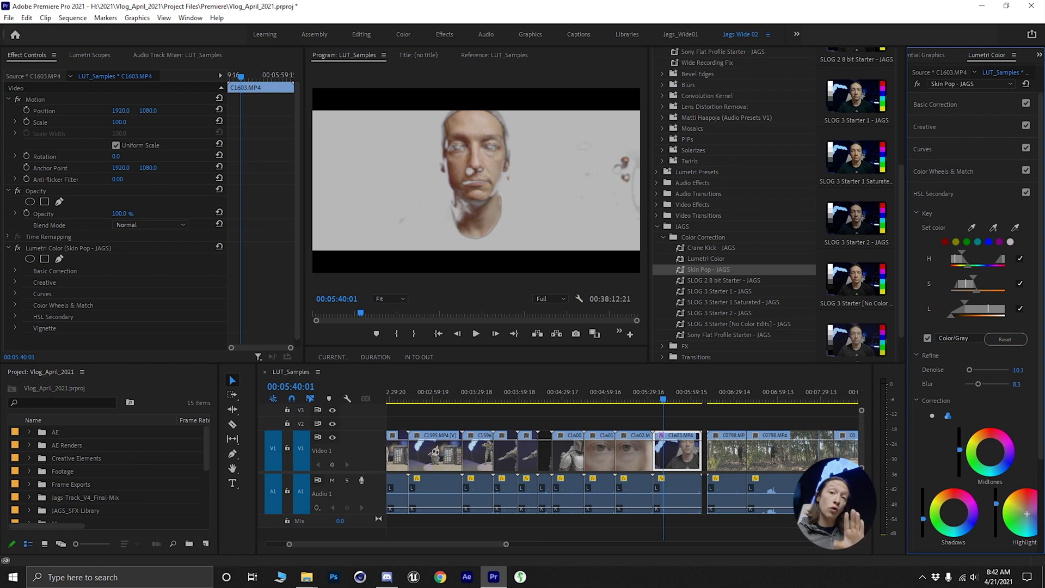
pyautogui.moveTo(959, 450); pyautogui.dragTo(959, 455)
pyautogui.moveTo(923, 519); pyautogui.dragTo(923, 518)
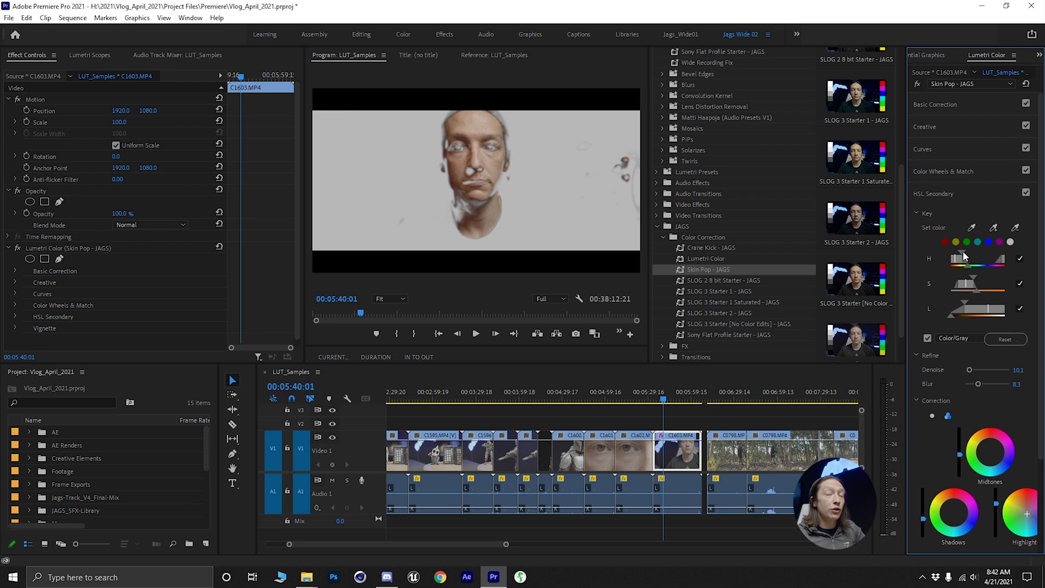
# Reset the HSL Secondary key, hide the mask preview and sample a new key color from the forehead skin
pyautogui.click(1005, 339)
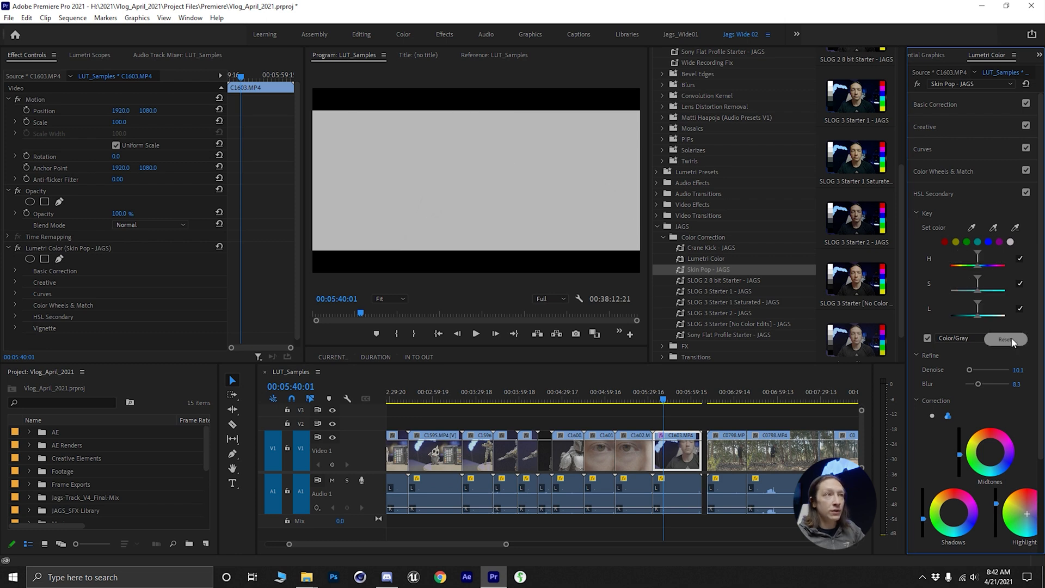
pyautogui.click(926, 337)
pyautogui.click(971, 227)
pyautogui.click(474, 132)
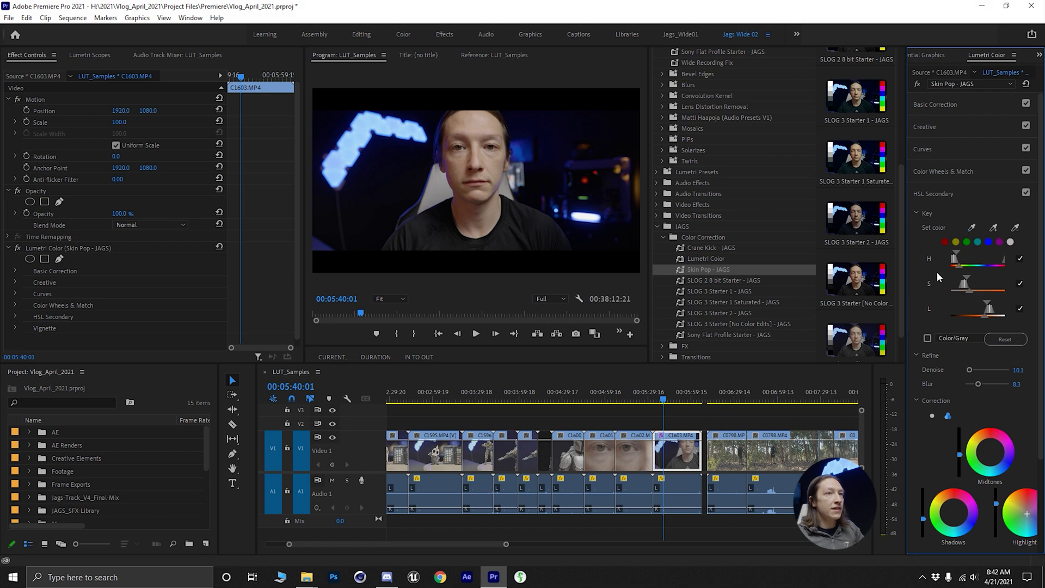
# With the Color/Gray mask shown, widen the key's hue falloff and extend its luminance range toward the shadows, then hide the mask
pyautogui.click(927, 337)
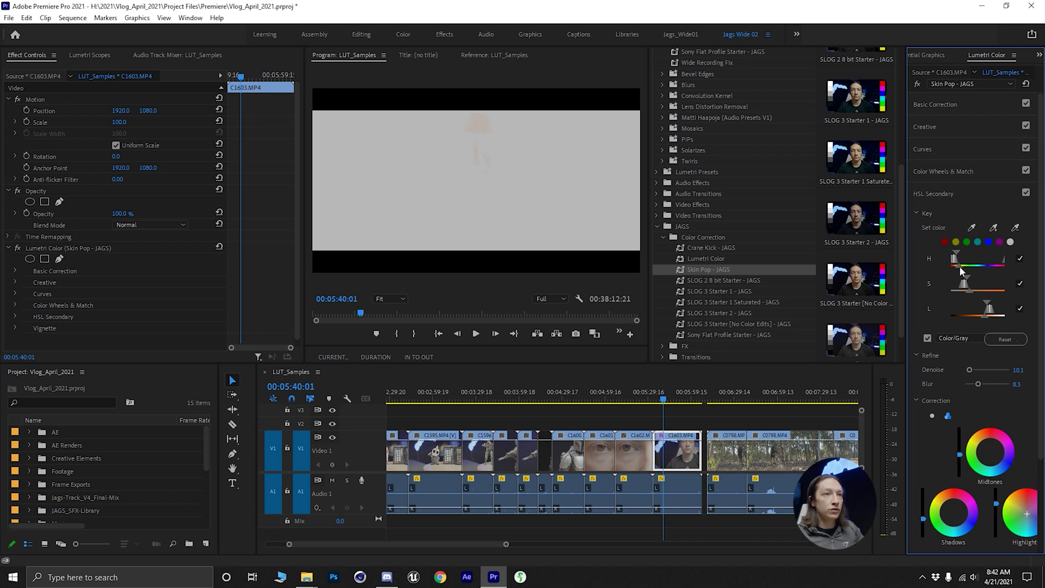
pyautogui.moveTo(906, 280); pyautogui.dragTo(795, 285)
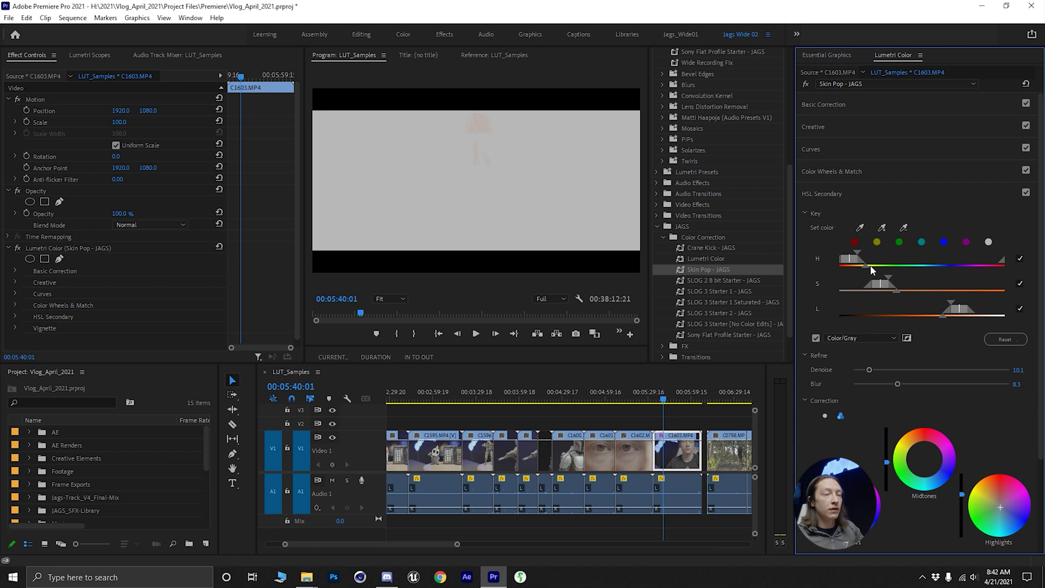
pyautogui.moveTo(867, 267)
pyautogui.mouseDown()
pyautogui.moveTo(885, 267)
pyautogui.moveTo(869, 264)
pyautogui.mouseUp()
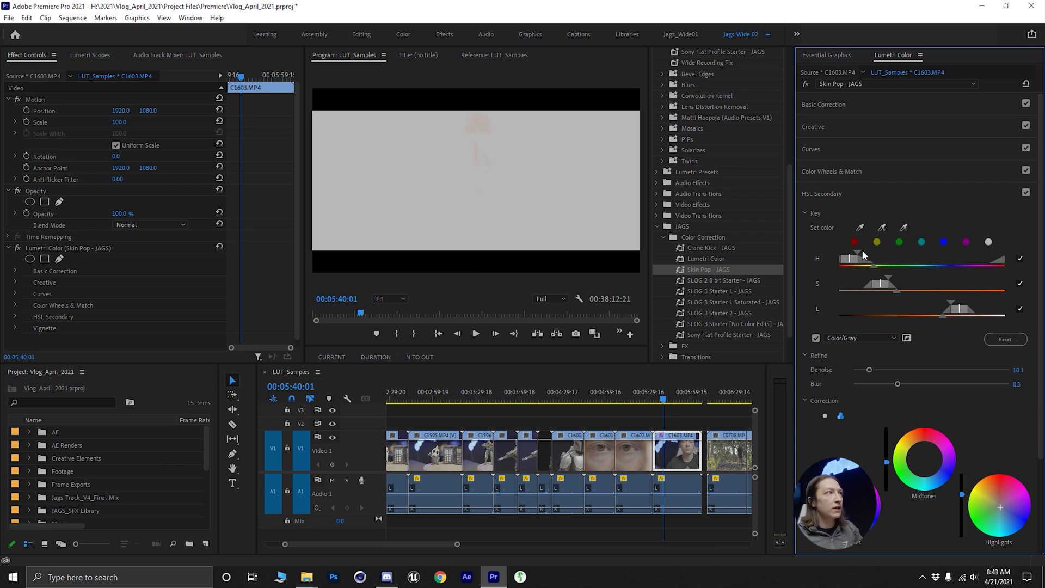
pyautogui.moveTo(950, 303); pyautogui.dragTo(876, 302)
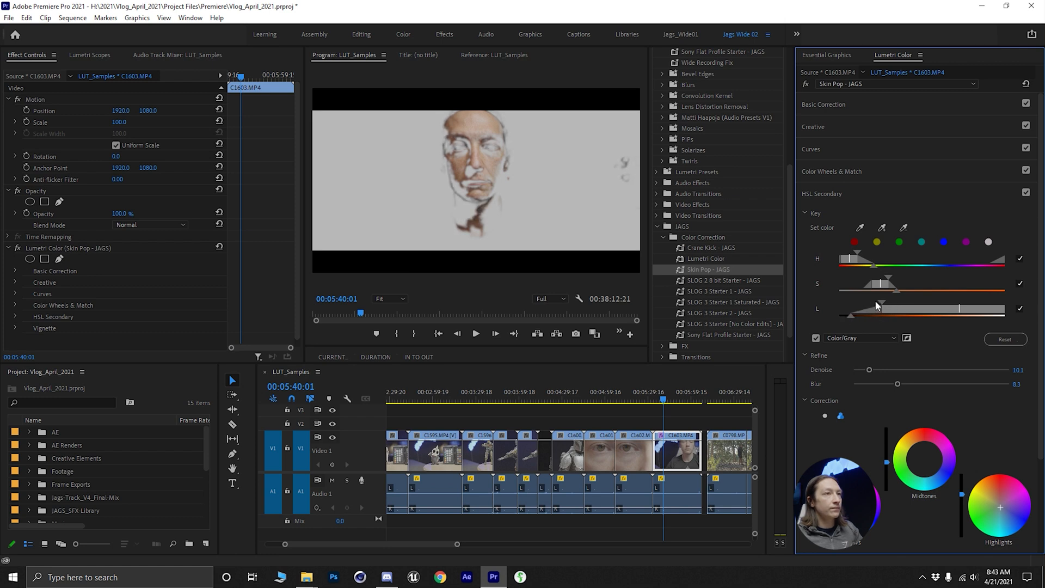
pyautogui.click(816, 338)
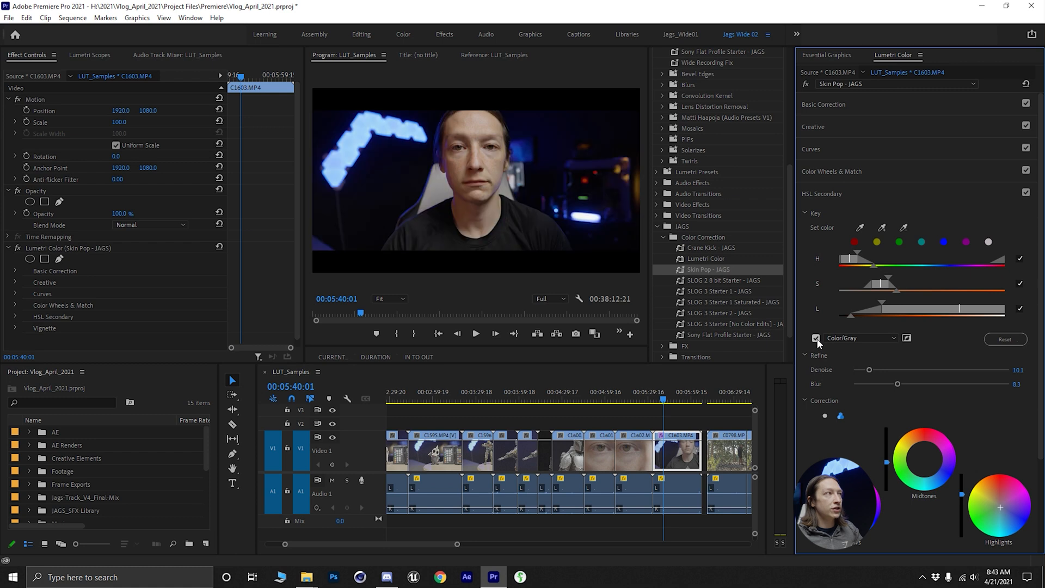
# Switch the HSL Secondary correction off and on three times to compare the skin tones
pyautogui.click(1025, 194)
pyautogui.click(1025, 193)
pyautogui.click(1025, 194)
pyautogui.click(1025, 194)
pyautogui.click(1025, 194)
pyautogui.click(1025, 194)
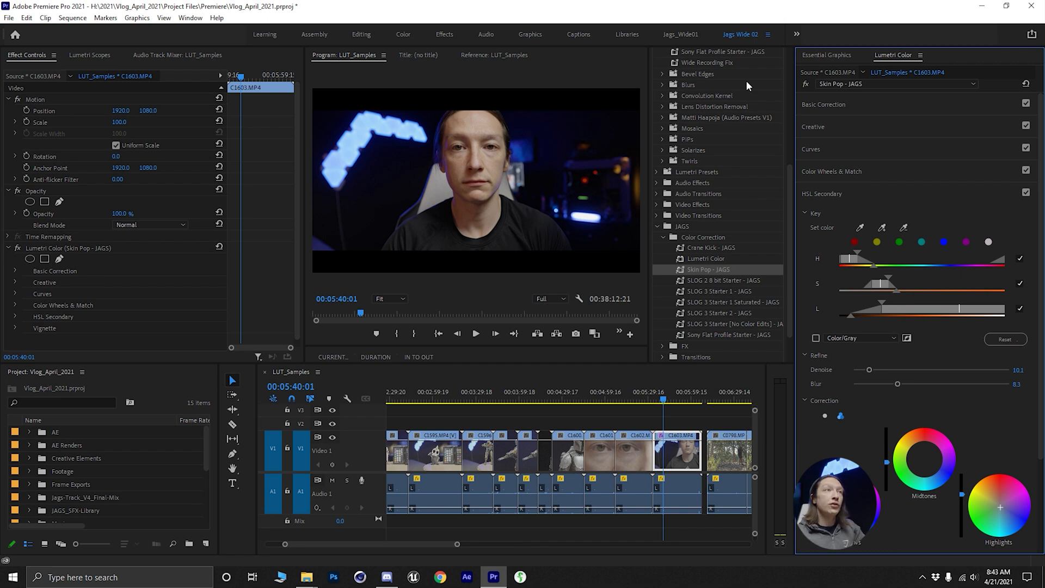
# Load What-Everyone-Else-Does.V1.CUBE from the Jags LUTS folder in Creative Cloud Files as the Creative look
pyautogui.click(827, 126)
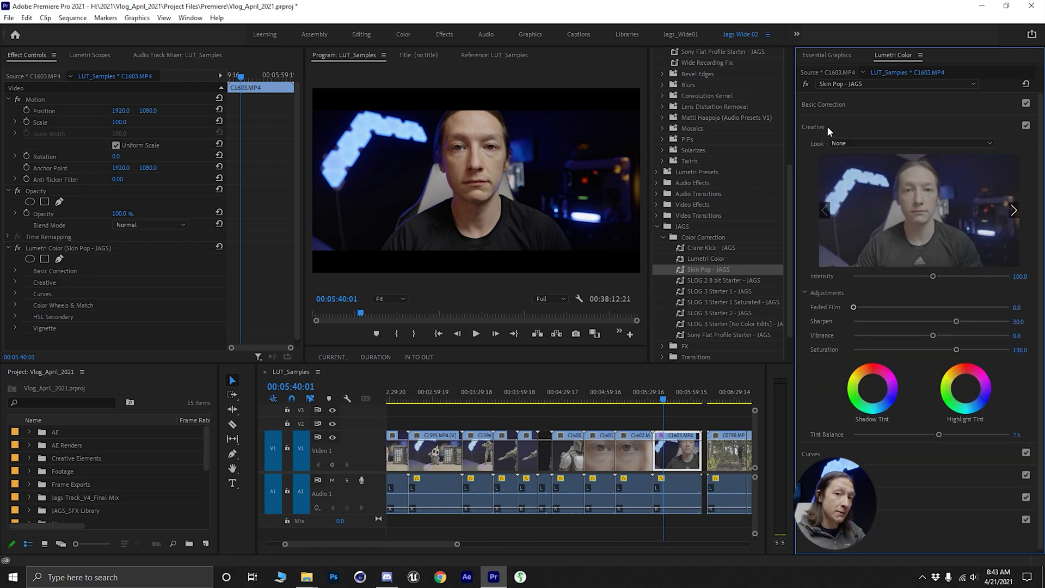
pyautogui.click(860, 144)
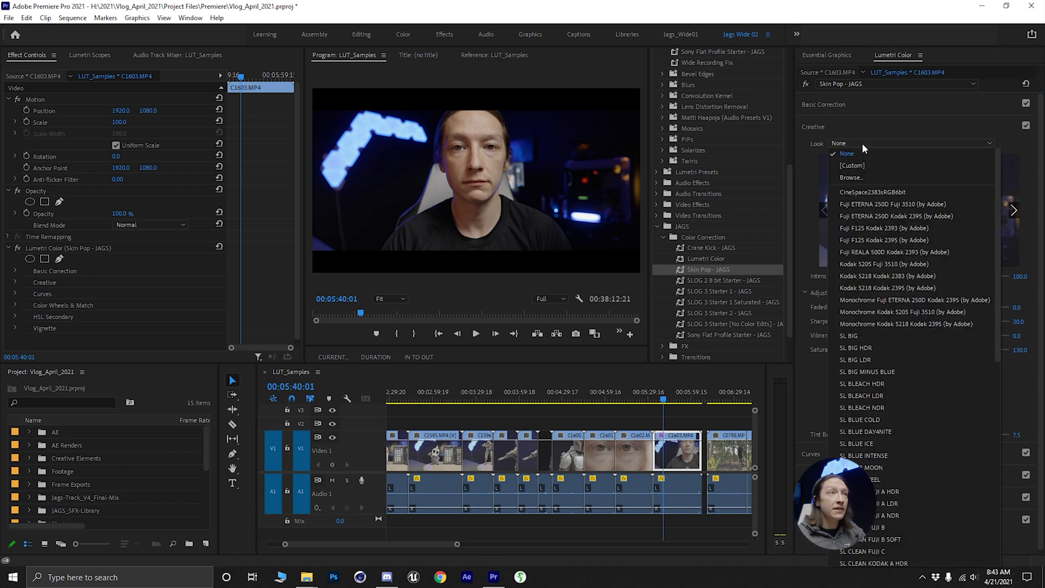
pyautogui.click(843, 178)
pyautogui.click(57, 280)
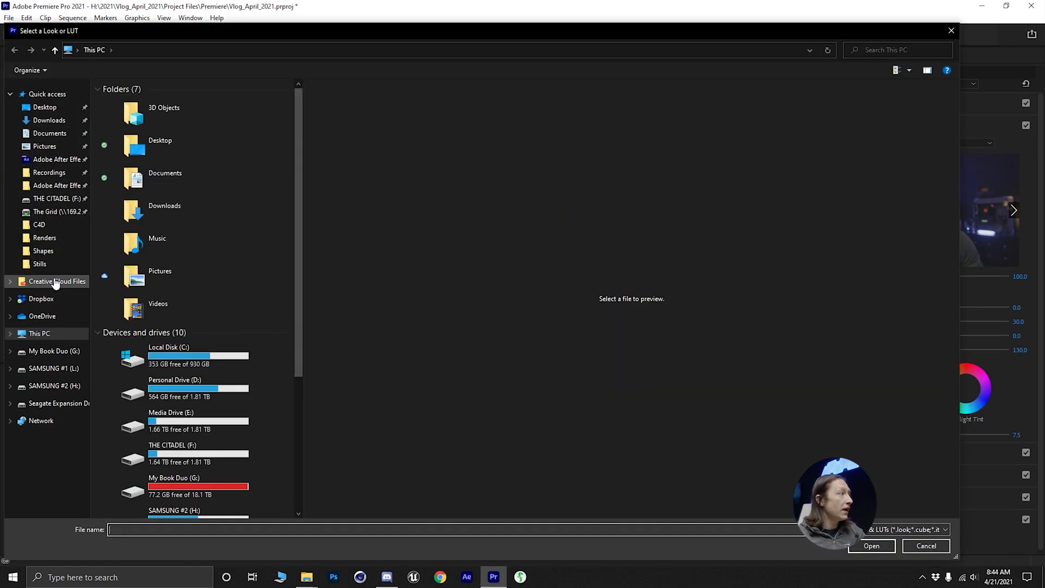
pyautogui.doubleClick(125, 272)
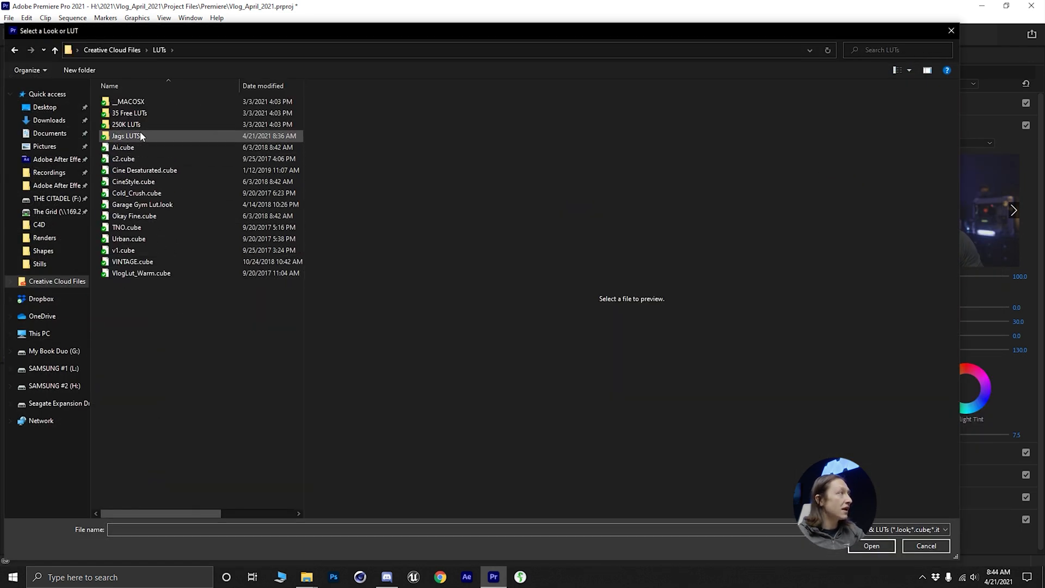
pyautogui.doubleClick(174, 137)
pyautogui.click(185, 128)
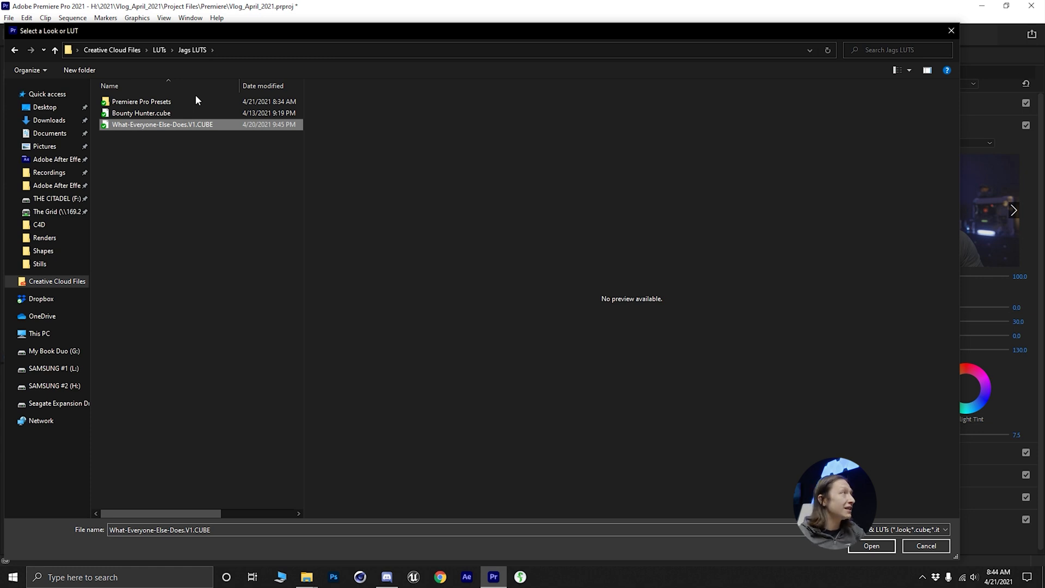
pyautogui.doubleClick(195, 125)
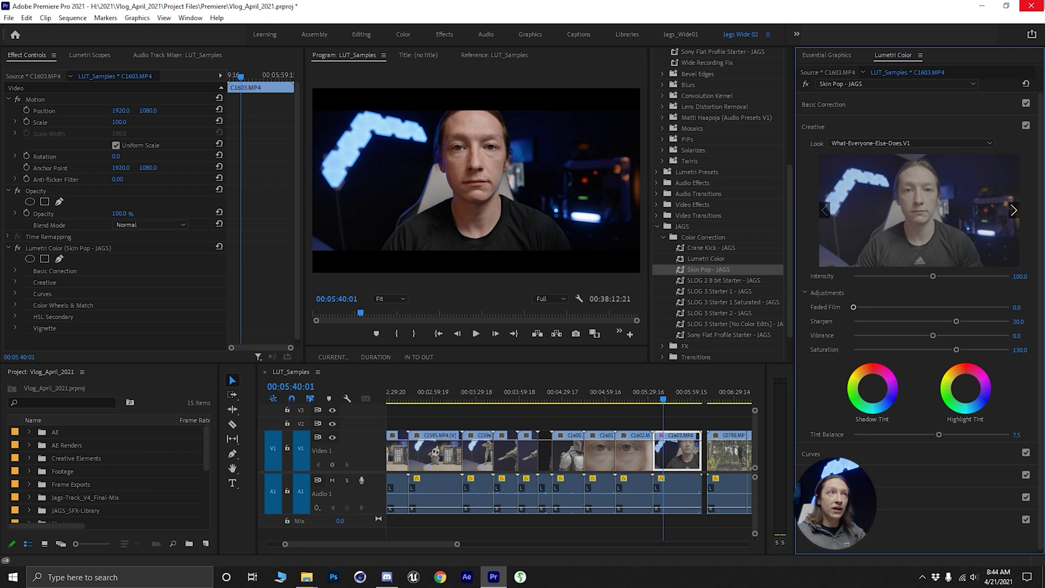
# Review the Basic Correction input LUT setting, return to Creative and set the look's intensity to 95.5
pyautogui.click(832, 104)
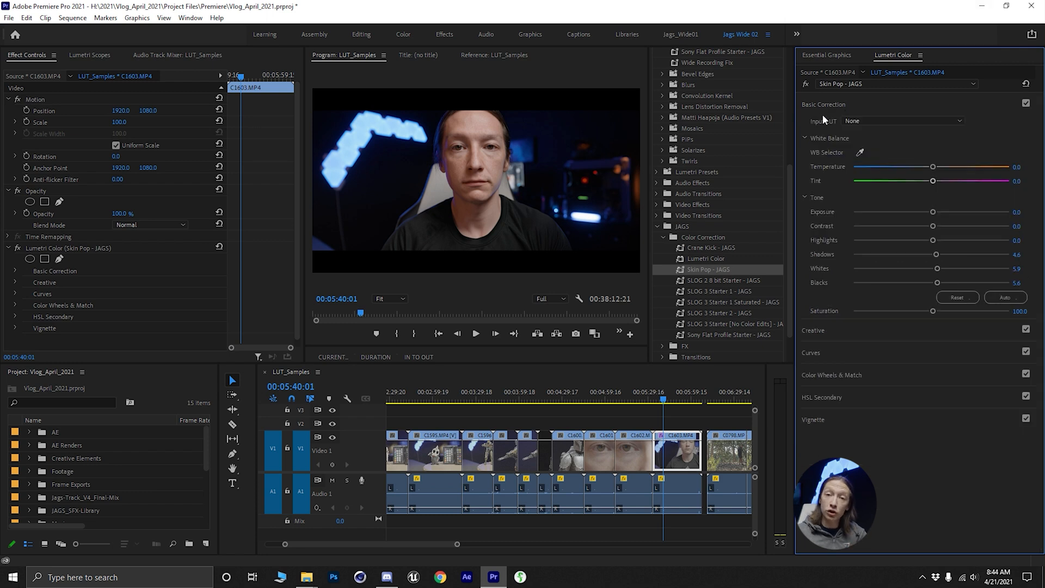
pyautogui.click(823, 105)
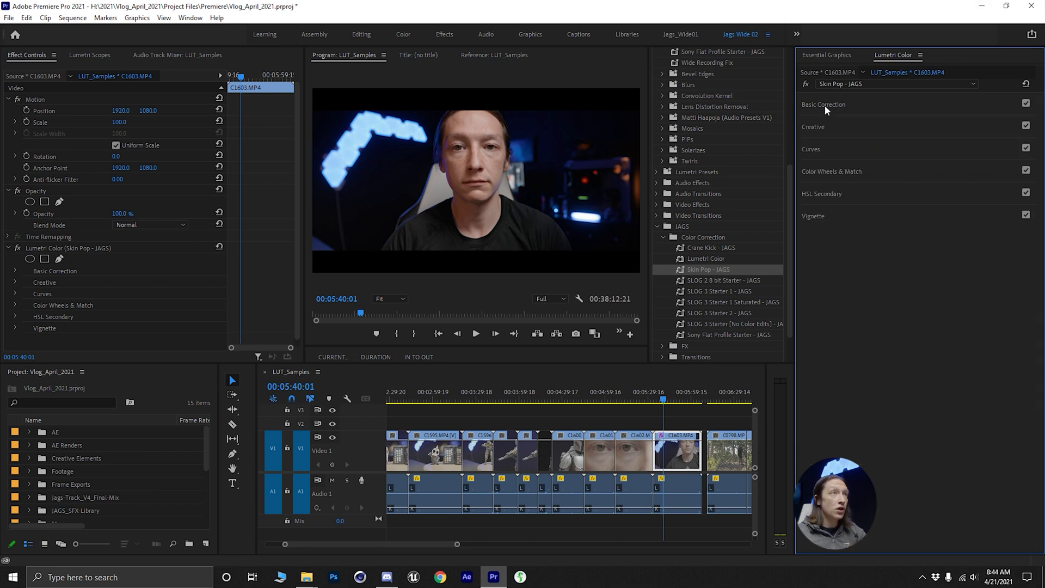
pyautogui.click(805, 129)
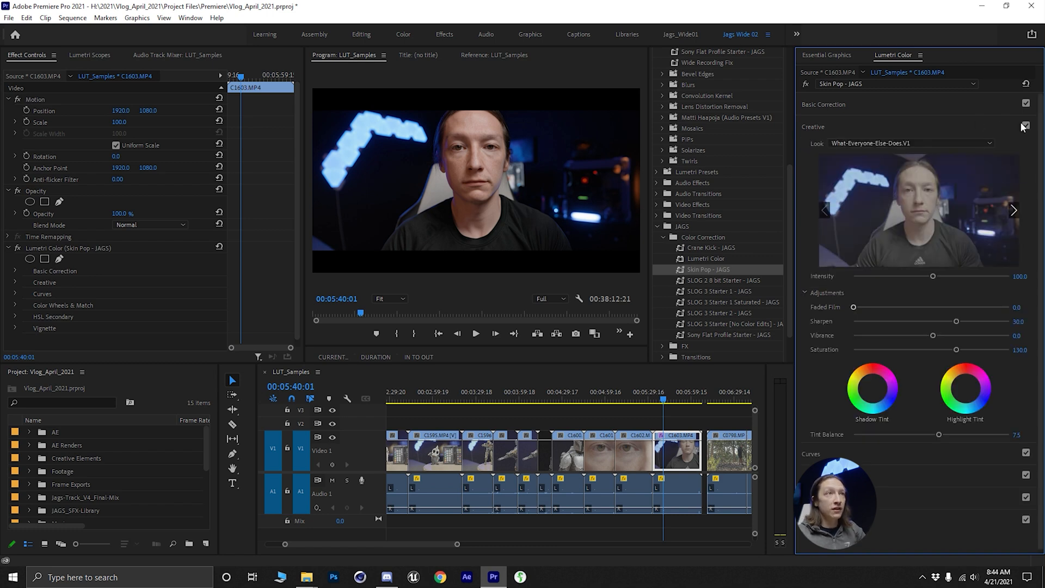
pyautogui.click(894, 142)
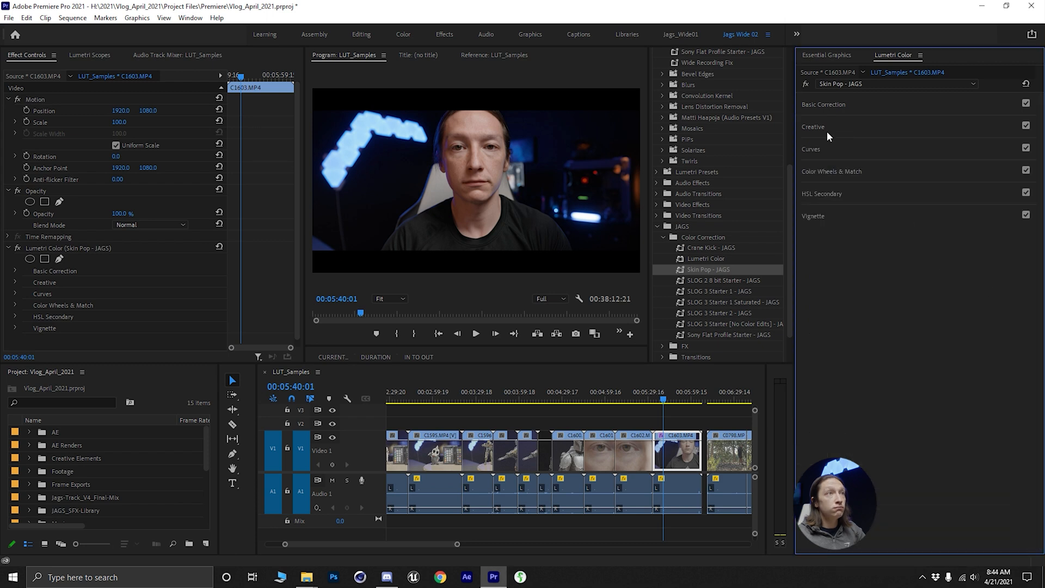
pyautogui.click(825, 130)
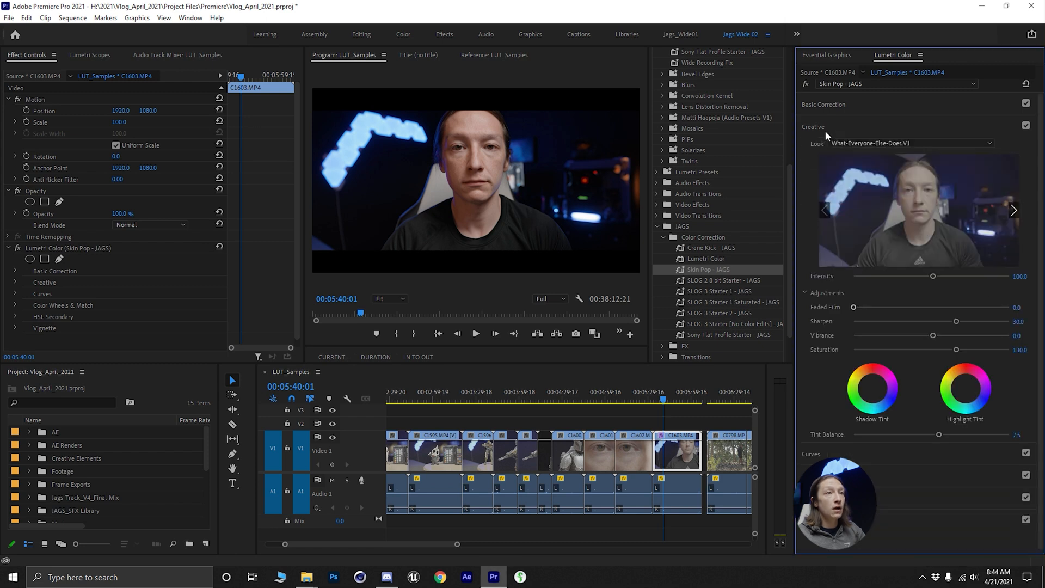
pyautogui.moveTo(931, 276)
pyautogui.mouseDown()
pyautogui.moveTo(831, 273)
pyautogui.moveTo(933, 282)
pyautogui.moveTo(847, 283)
pyautogui.moveTo(937, 292)
pyautogui.moveTo(927, 293)
pyautogui.mouseUp()
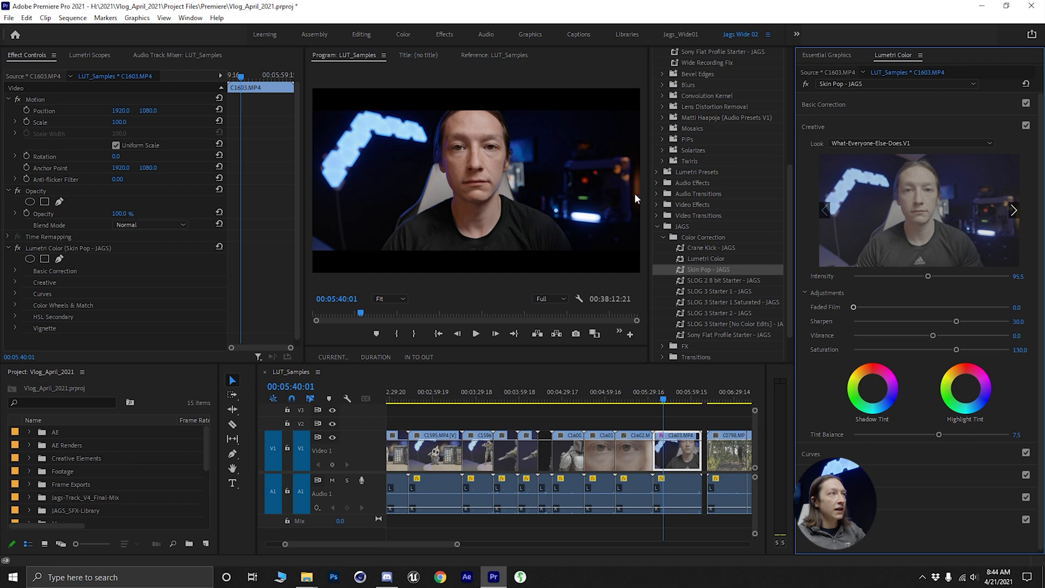
# Set the look's intensity to 99.0, check the portrait in an enlarged preview, and settle the intensity at 102.4
pyautogui.moveTo(933, 283)
pyautogui.mouseDown()
pyautogui.moveTo(833, 269)
pyautogui.moveTo(927, 283)
pyautogui.mouseUp()
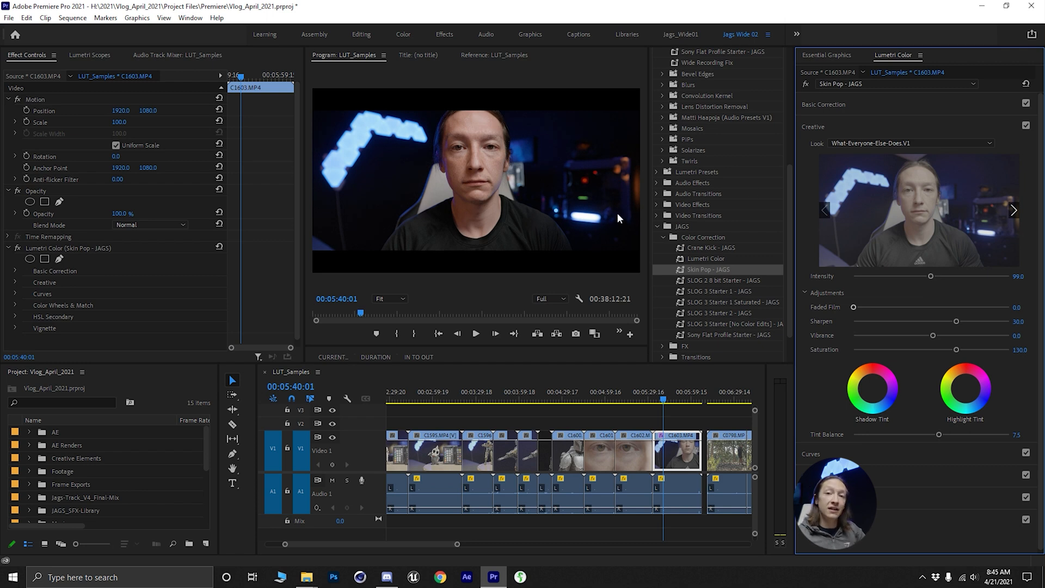
pyautogui.click(523, 197)
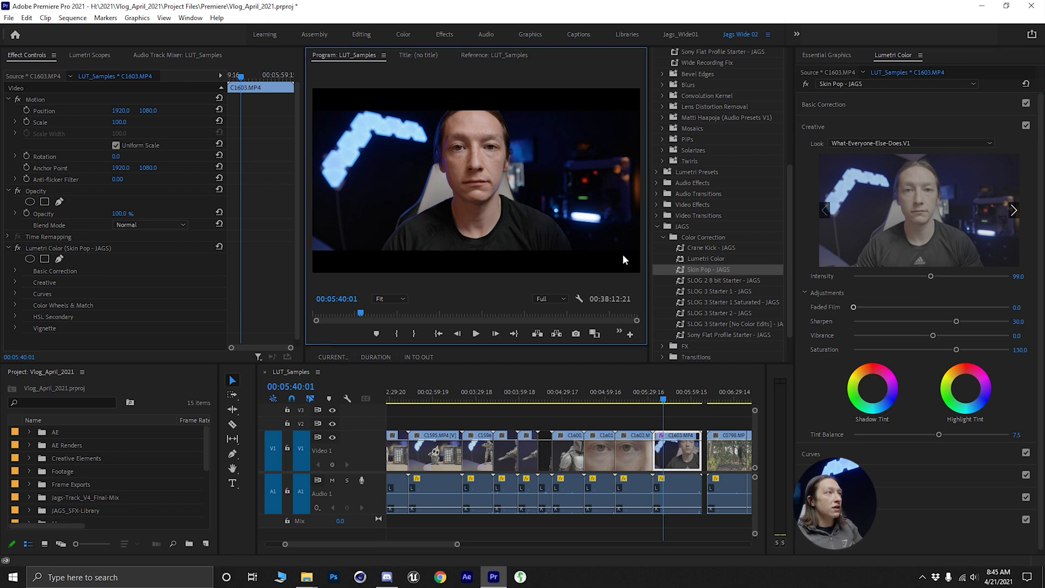
pyautogui.press('`')
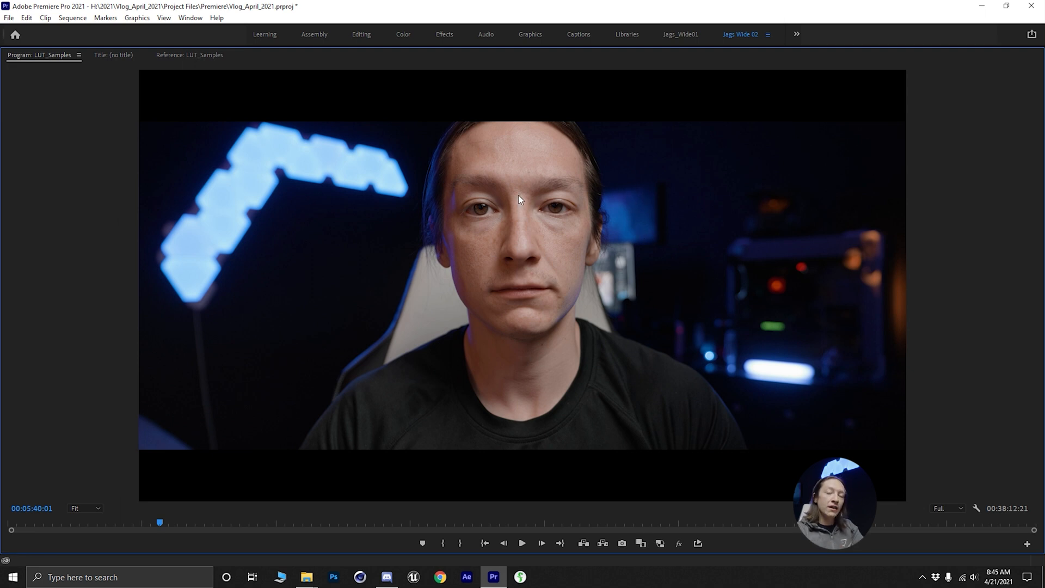
pyautogui.press('`')
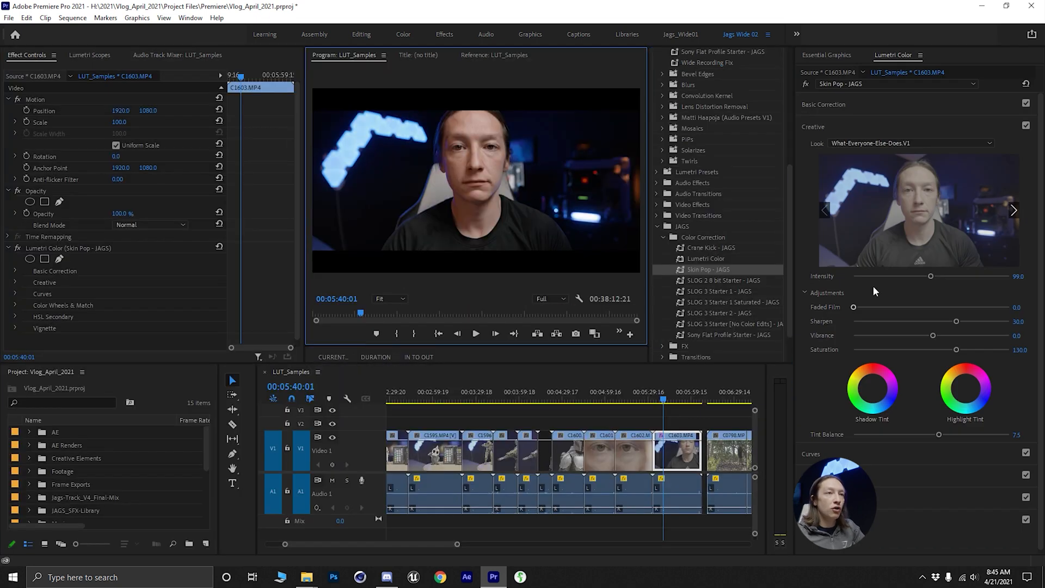
pyautogui.moveTo(930, 277); pyautogui.dragTo(860, 281)
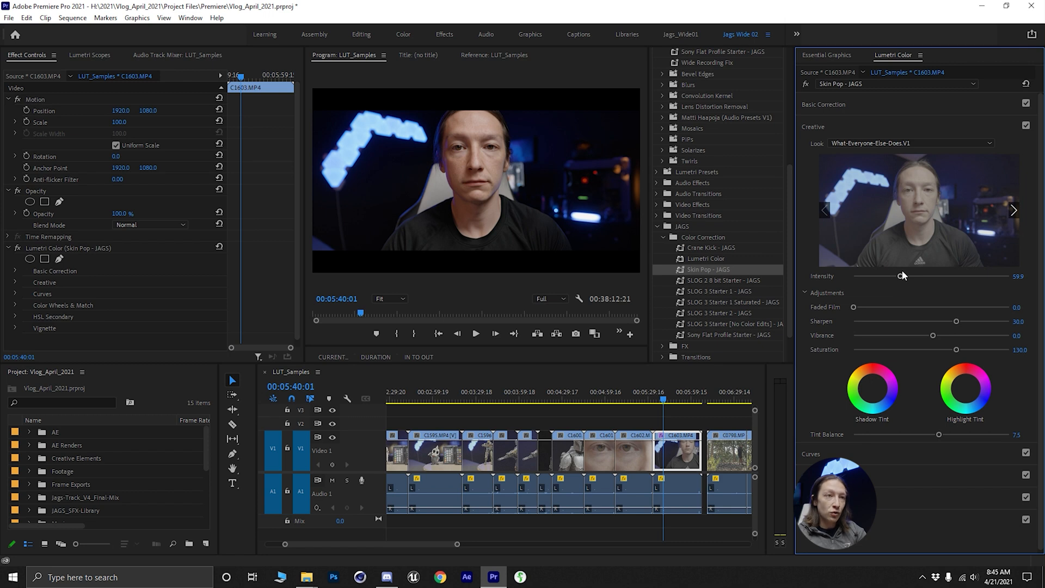
pyautogui.moveTo(900, 276); pyautogui.dragTo(933, 282)
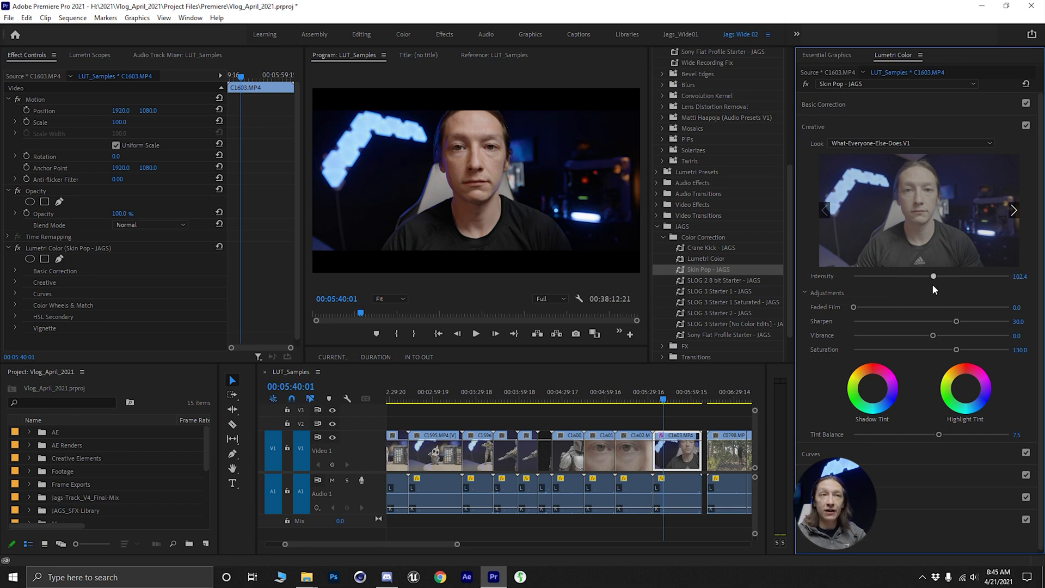
# Change the portrait clip's Creative look to SL CLEAN STRAIGHT NDR and set its intensity to 61.3
pyautogui.click(895, 144)
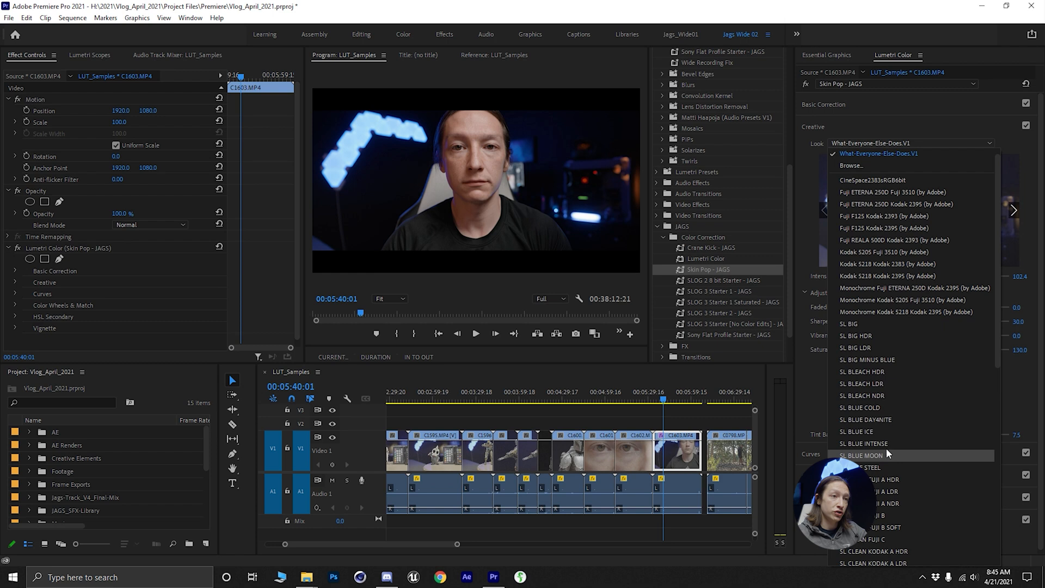
pyautogui.scroll(-10, 890, 446)
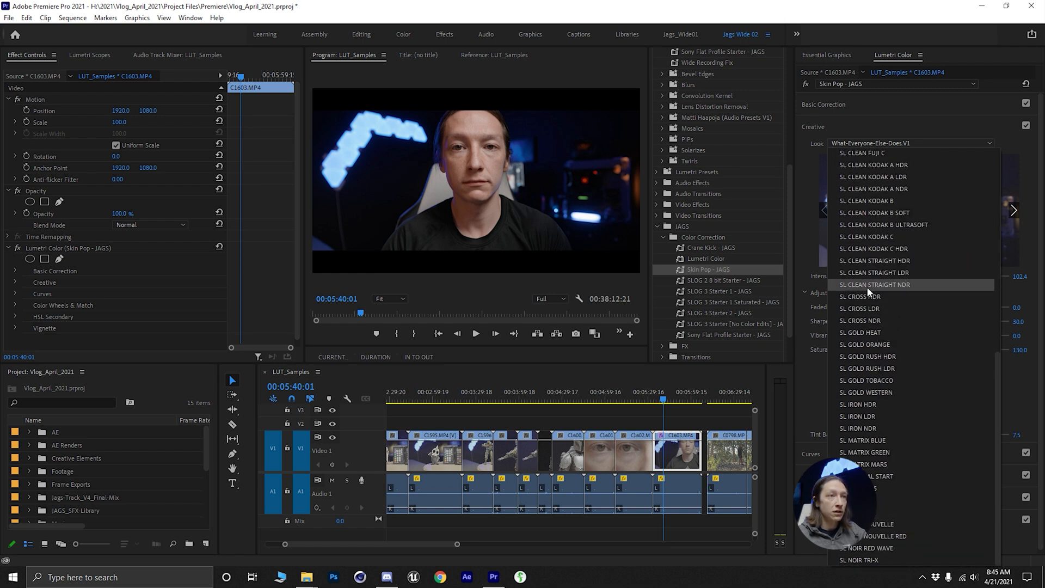
pyautogui.click(880, 281)
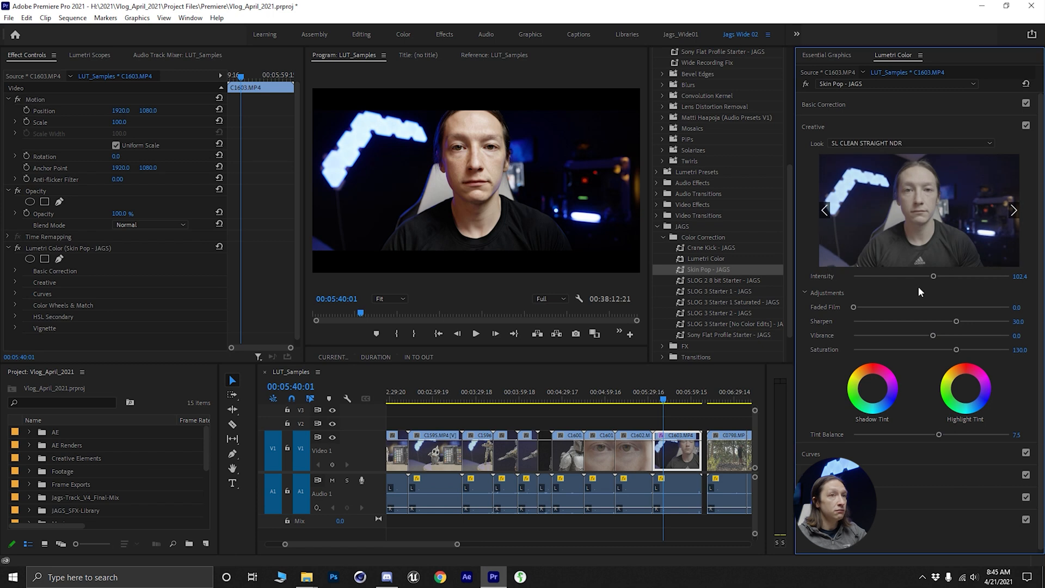
pyautogui.moveTo(935, 272); pyautogui.dragTo(900, 282)
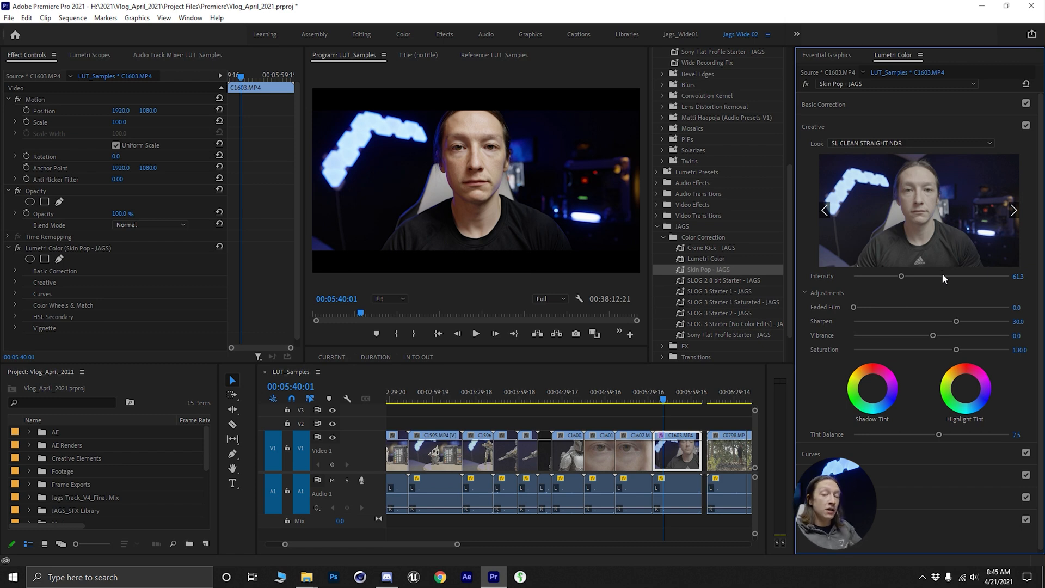
# Browse the forest clips further along the sequence and briefly play the backlit C0796.MP4 clip from 00:12:11:03
pyautogui.scroll(-11, 613, 459)
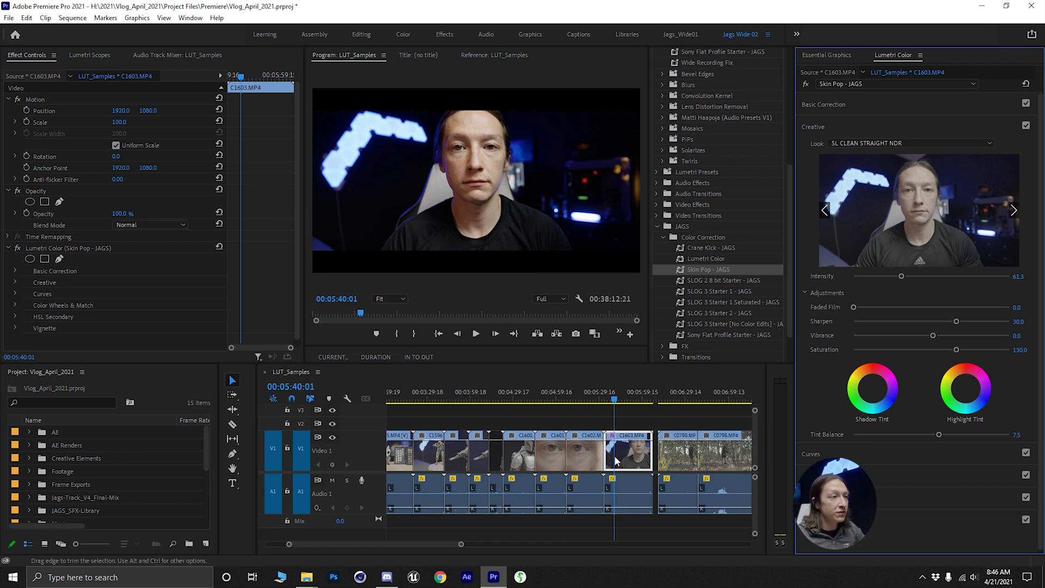
pyautogui.click(481, 398)
pyautogui.scroll(5, 481, 398)
pyautogui.scroll(-2, 573, 418)
pyautogui.click(648, 399)
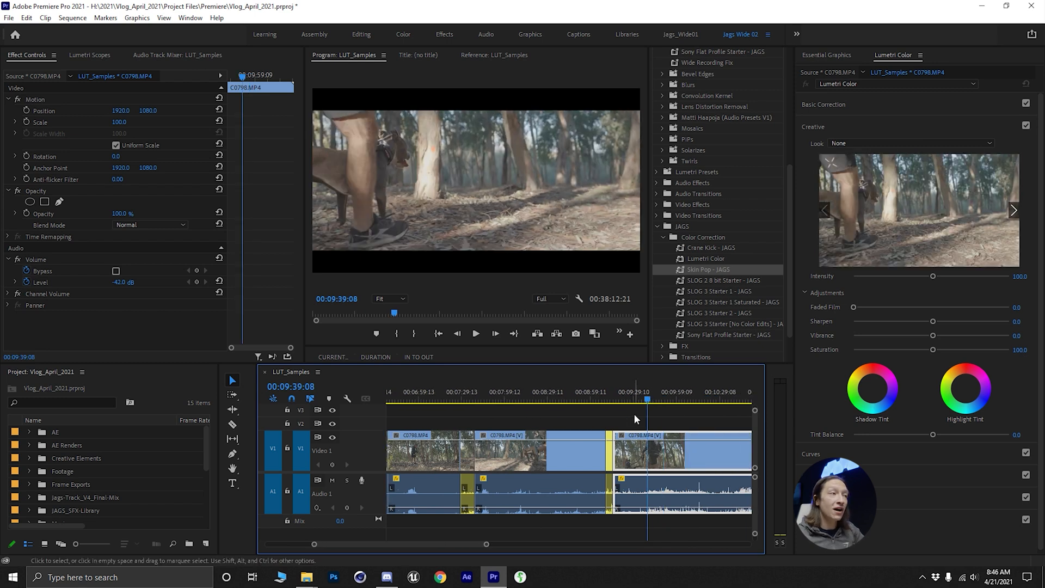
pyautogui.scroll(-5, 633, 413)
pyautogui.click(687, 389)
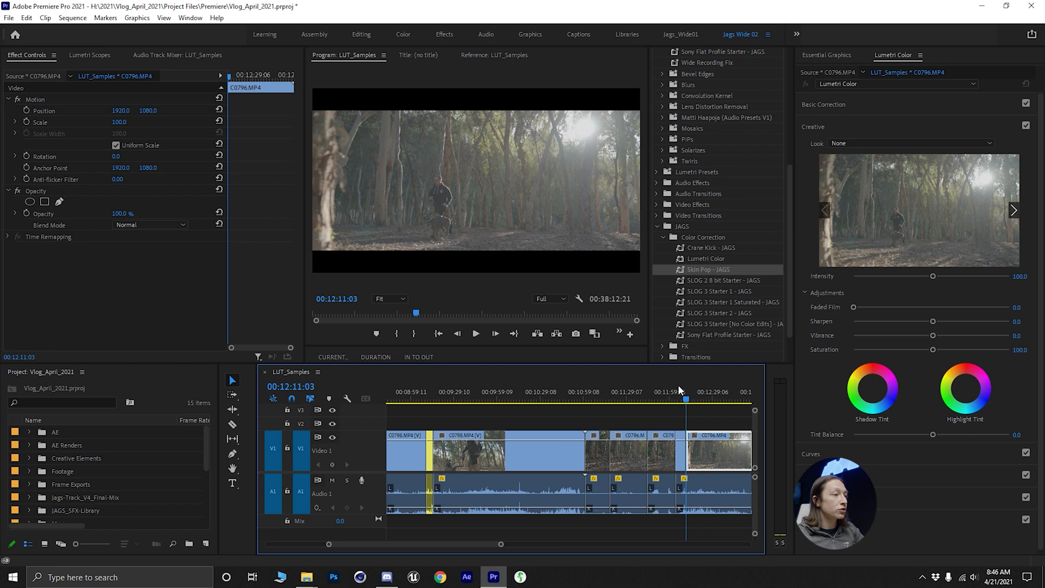
pyautogui.scroll(-4, 669, 391)
pyautogui.press('space')
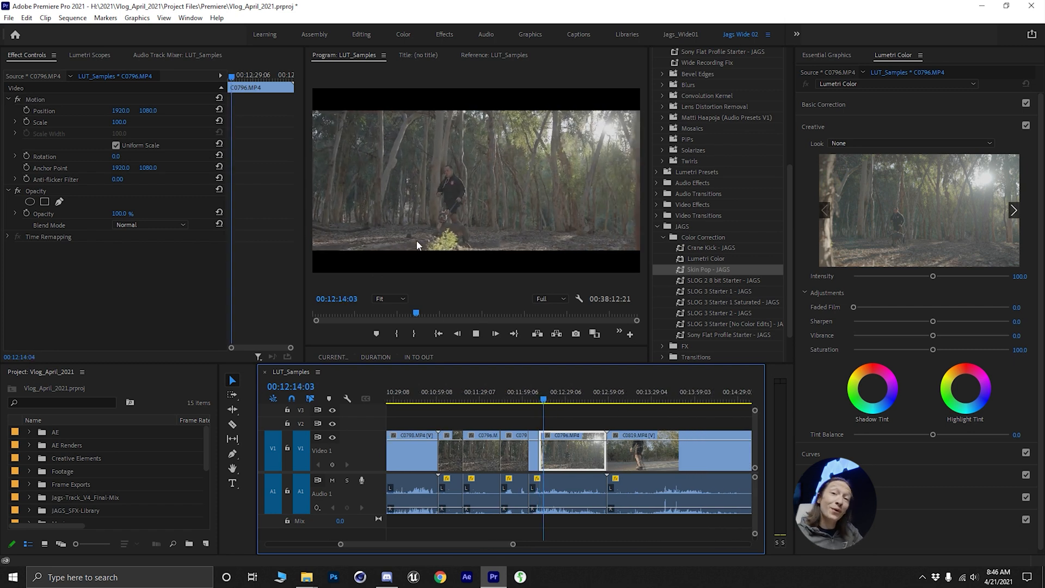
pyautogui.press('space')
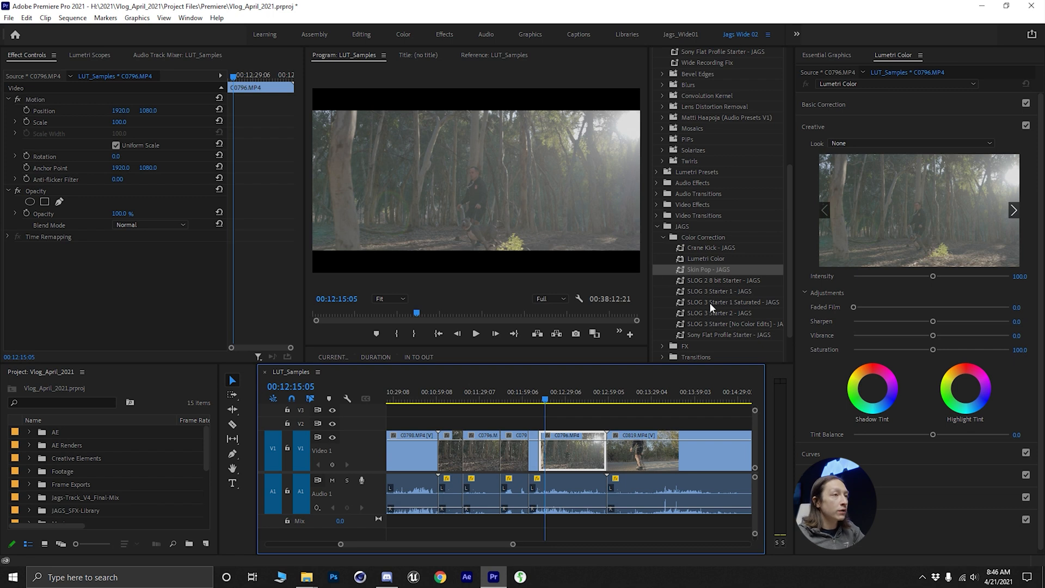
# Apply the SLOG 3 Starter [No Color Edits] - JAGS preset to the backlit forest clip and set its exposure to 0.5
pyautogui.click(712, 324)
pyautogui.moveTo(724, 323); pyautogui.dragTo(557, 472)
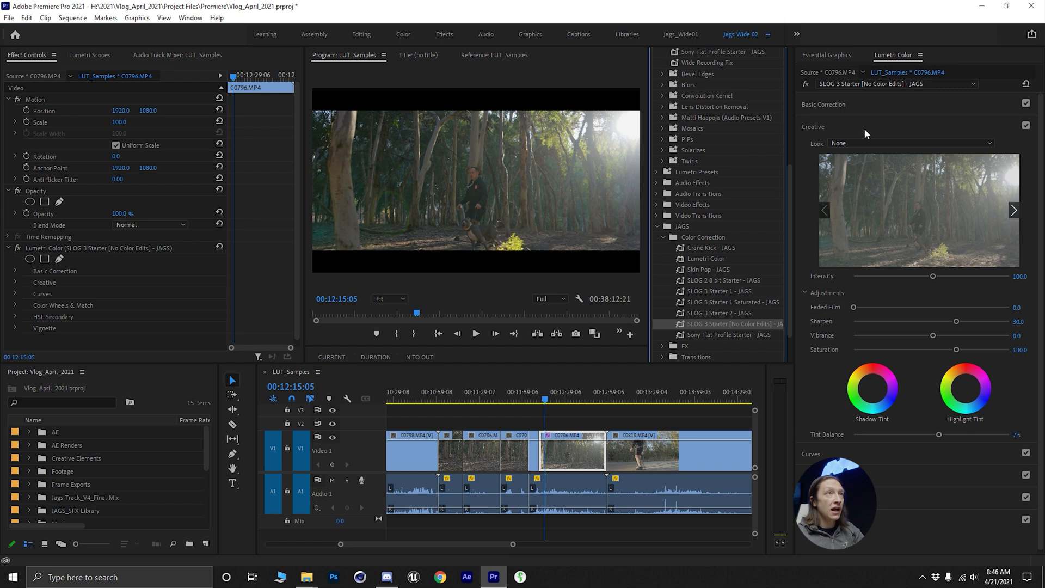
pyautogui.click(817, 106)
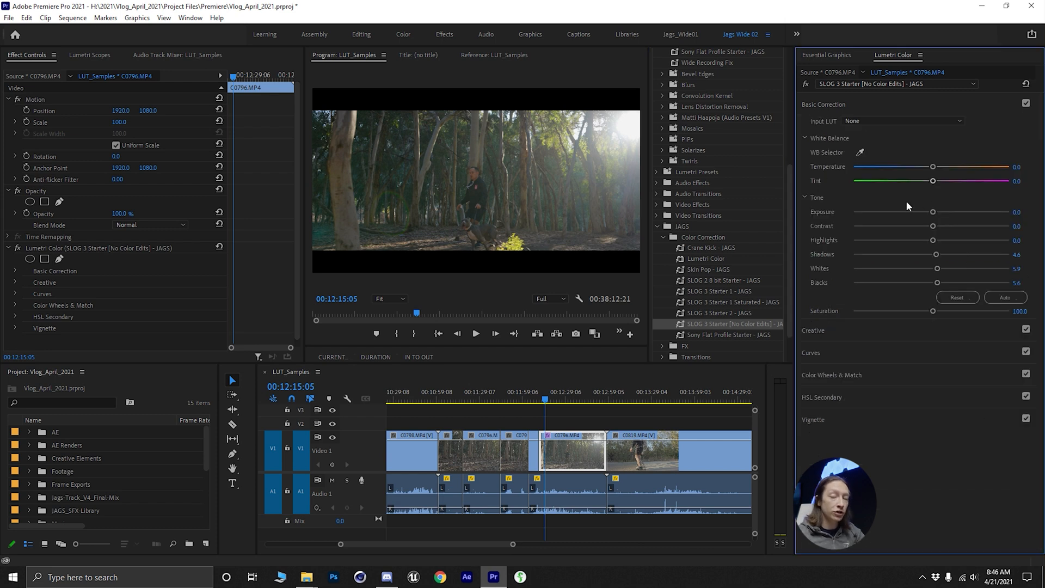
pyautogui.moveTo(933, 212); pyautogui.dragTo(940, 214)
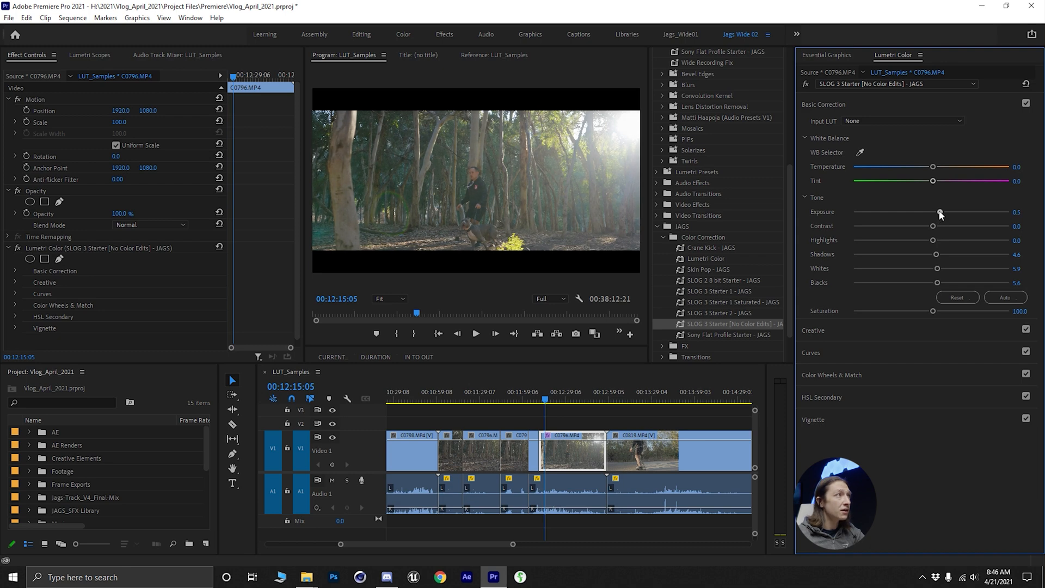
# Play the corrected backlit forest clip in an enlarged program view to judge the grade
pyautogui.press('`')
pyautogui.press('space')
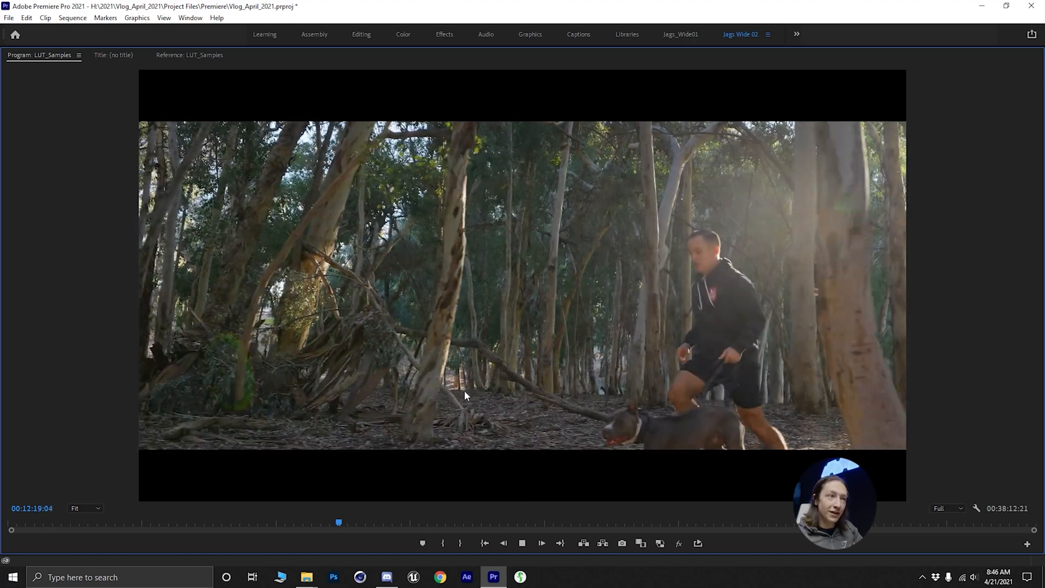
pyautogui.press('space')
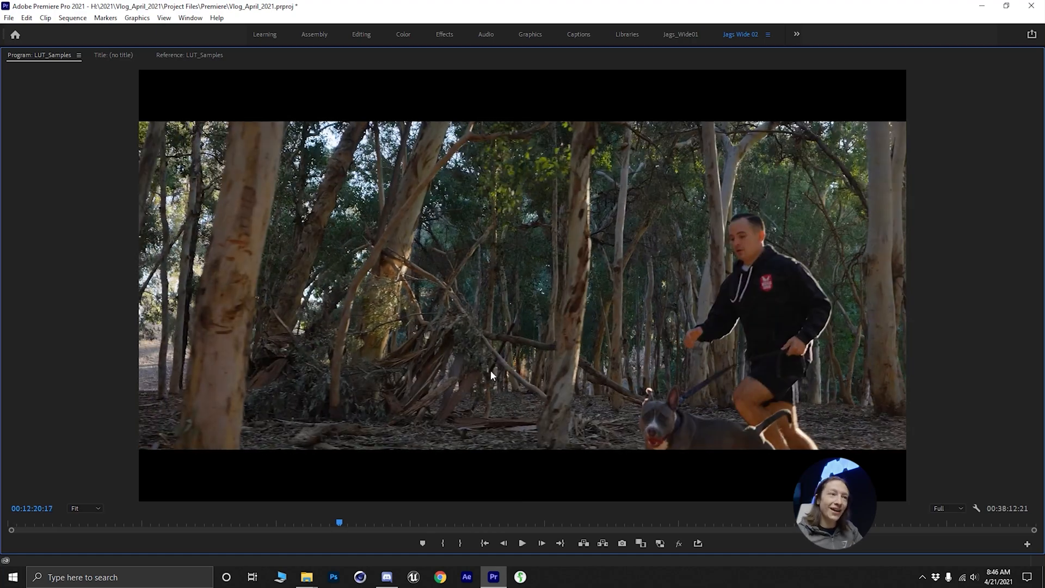
pyautogui.press('space')
pyautogui.press('`')
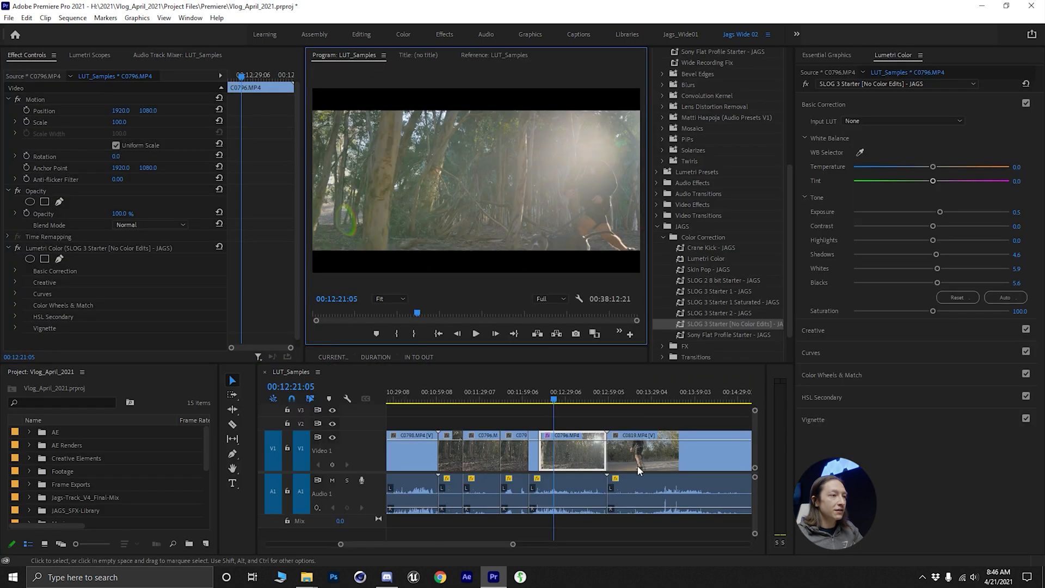
# Apply the SLOG 3 Starter [No Color Edits] - JAGS preset to the short preceding C0796.MP4 clip and set its exposure to 0.5
pyautogui.scroll(7, 473, 427)
pyautogui.moveTo(531, 398); pyautogui.dragTo(534, 415)
pyautogui.press('=')
pyautogui.moveTo(697, 325); pyautogui.dragTo(537, 451)
pyautogui.press('space')
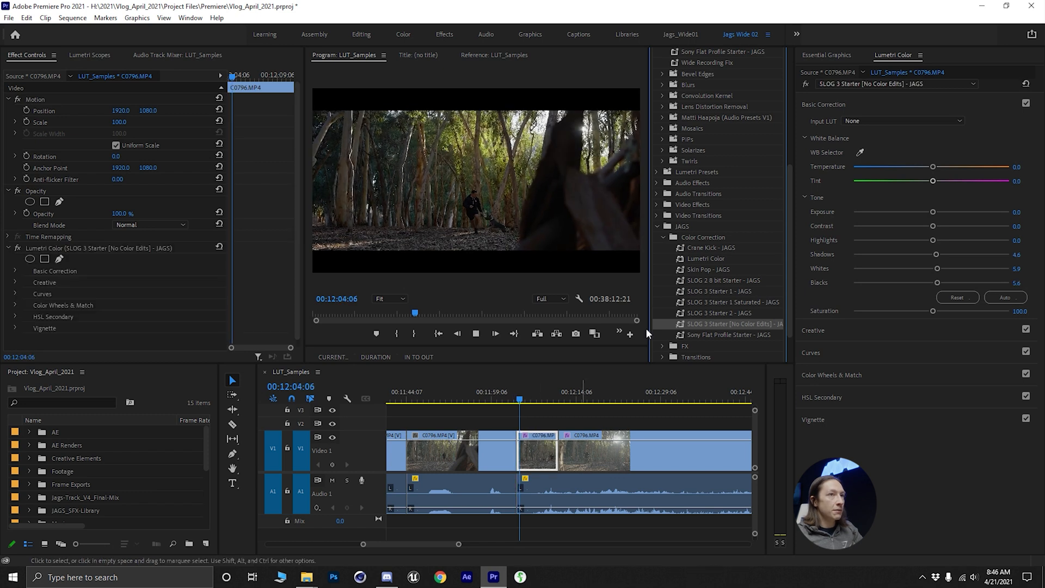
pyautogui.moveTo(932, 211); pyautogui.dragTo(937, 211)
# Play the shorter corrected forest clip in an enlarged program view, then restore the workspace layout
pyautogui.click(489, 166)
pyautogui.press('`')
pyautogui.press('space')
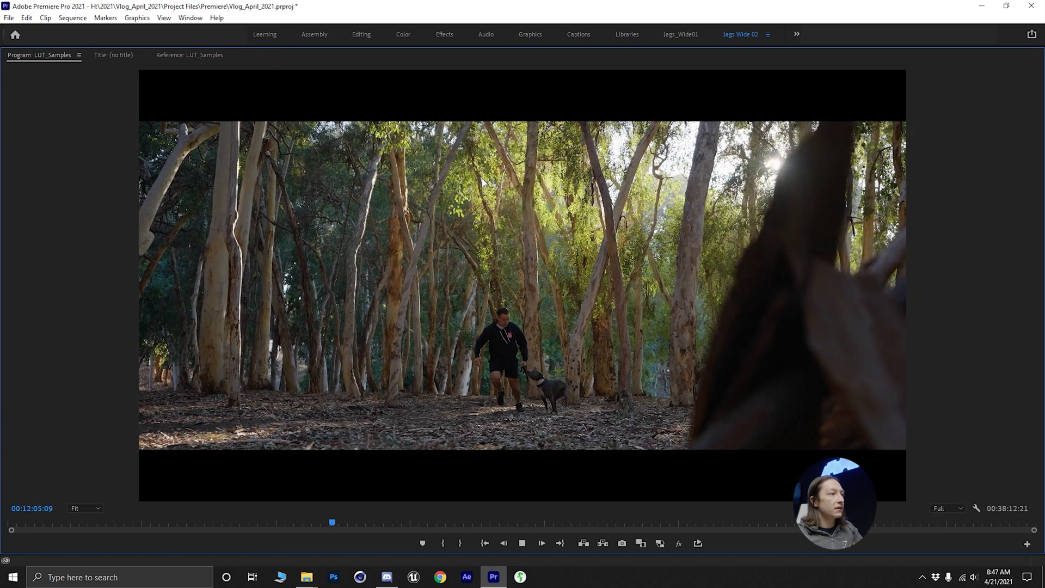
pyautogui.press('space')
pyautogui.press('`')
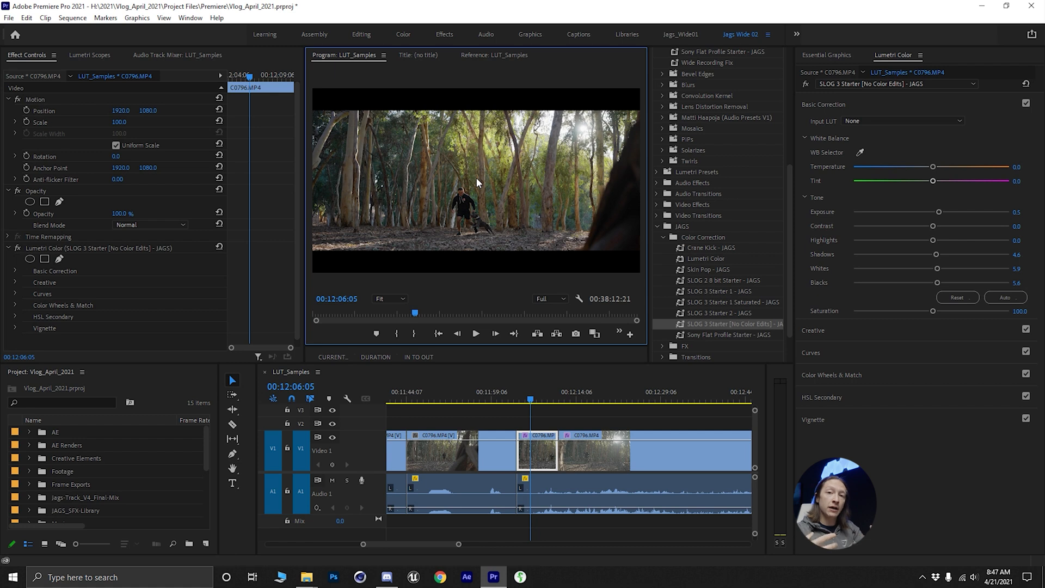
# Load What-Everyone-Else-Does.V1.CUBE as the short forest clip's Creative look and set its intensity to 87.6
pyautogui.click(828, 330)
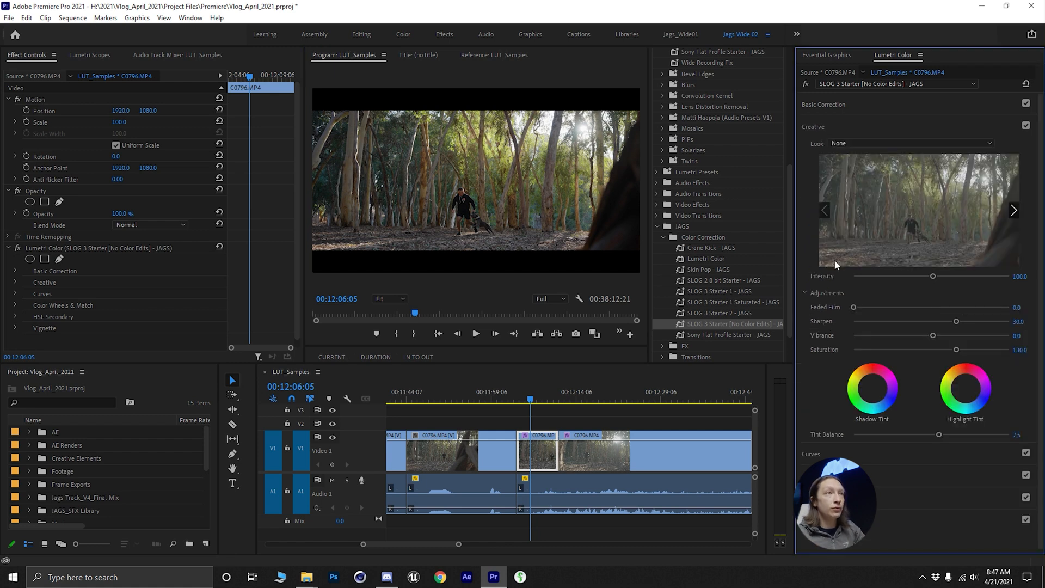
pyautogui.click(851, 141)
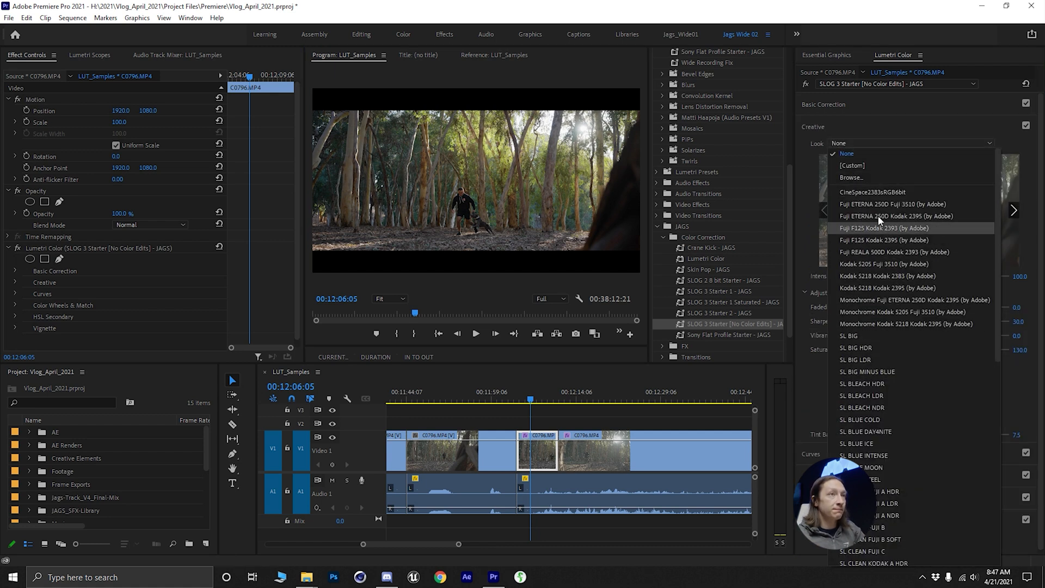
pyautogui.click(857, 178)
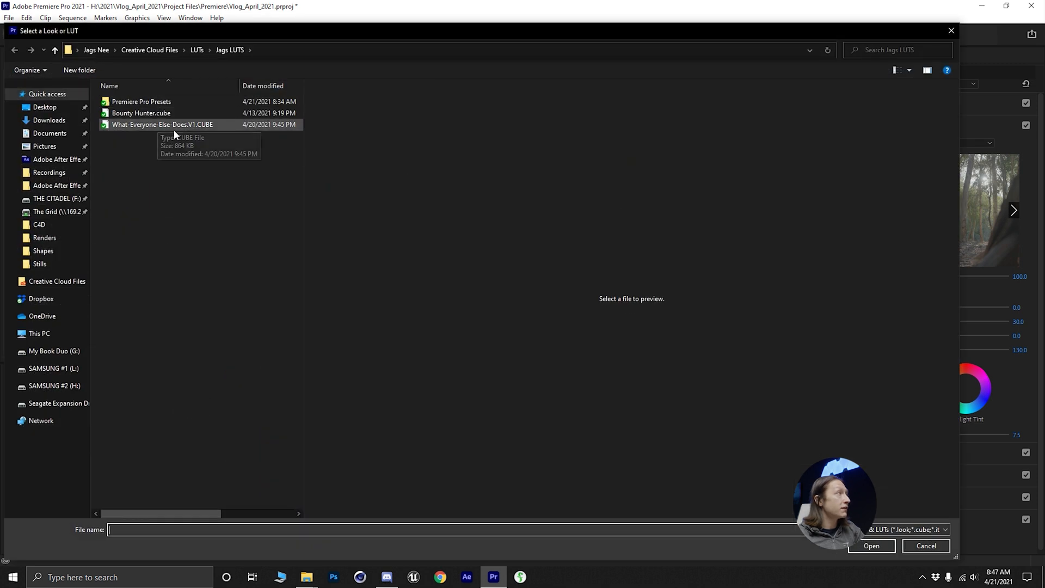
pyautogui.doubleClick(150, 123)
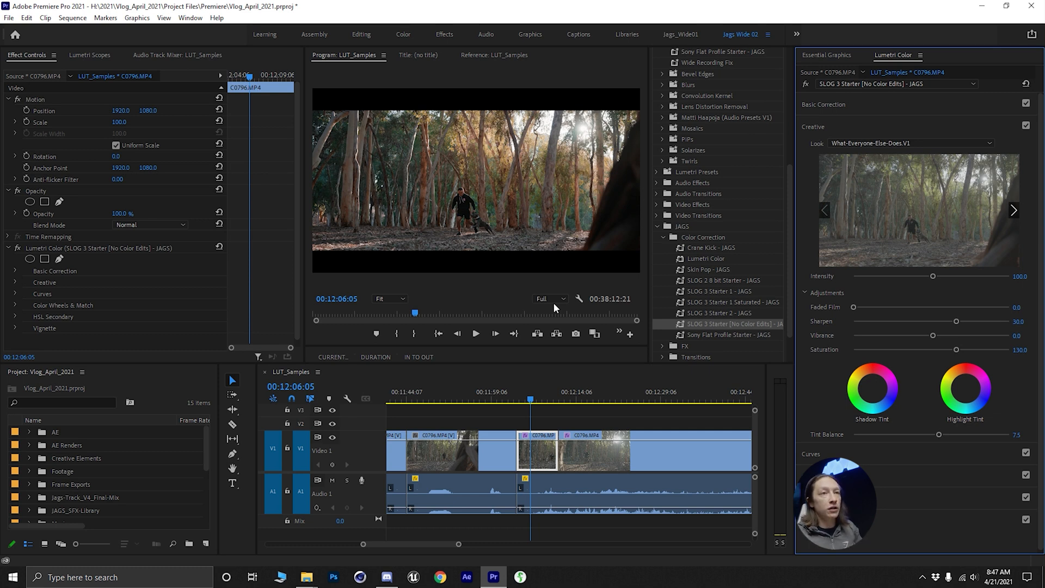
pyautogui.moveTo(886, 282); pyautogui.dragTo(993, 295)
pyautogui.moveTo(922, 292); pyautogui.dragTo(921, 289)
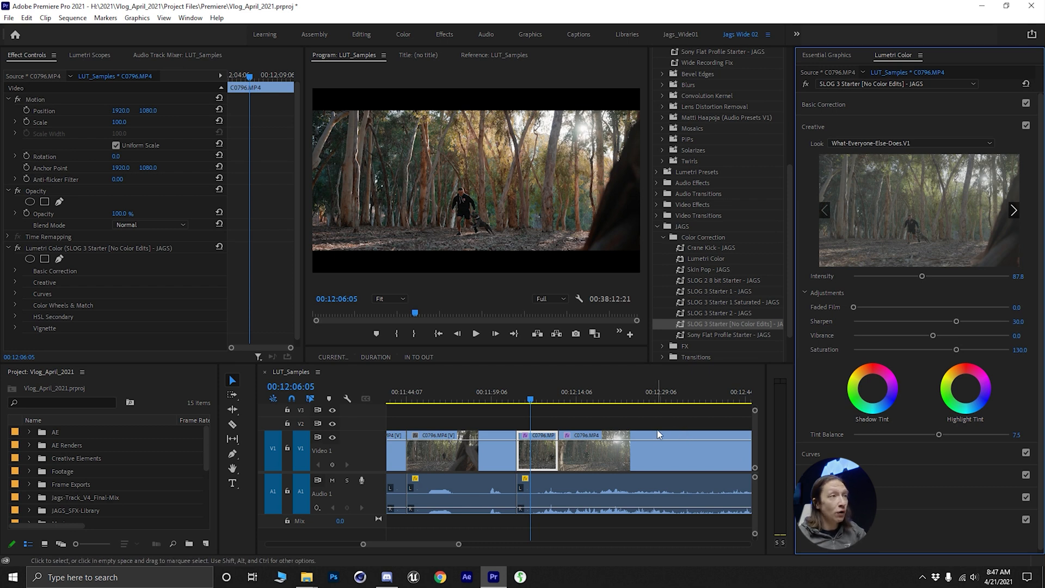
# Look through the rest of the LUT_Samples sequence and view the red boxcar clip at 00:30:58:12
pyautogui.scroll(-5, 658, 434)
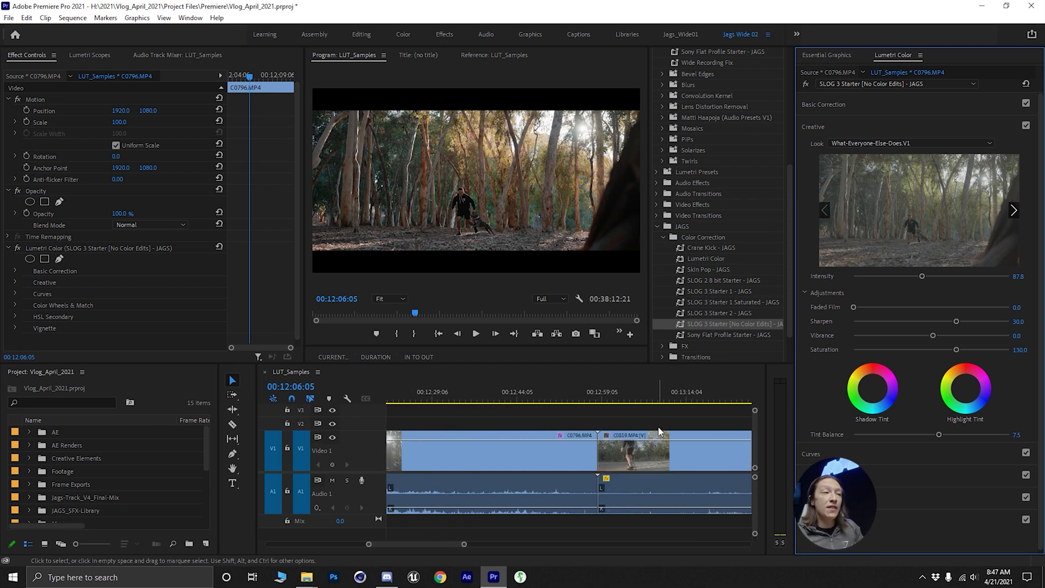
pyautogui.scroll(-5, 608, 412)
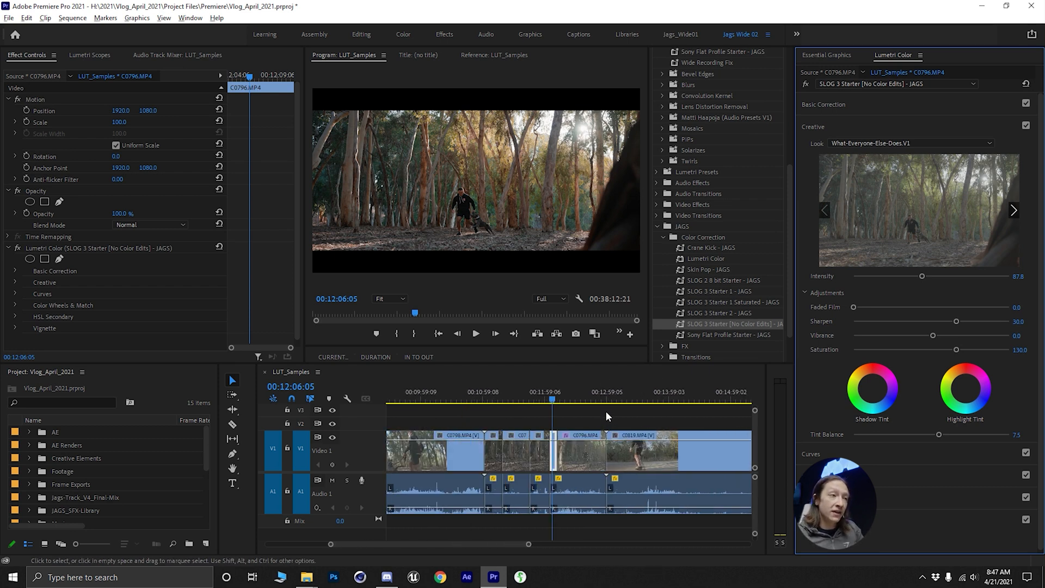
pyautogui.scroll(-3, 592, 418)
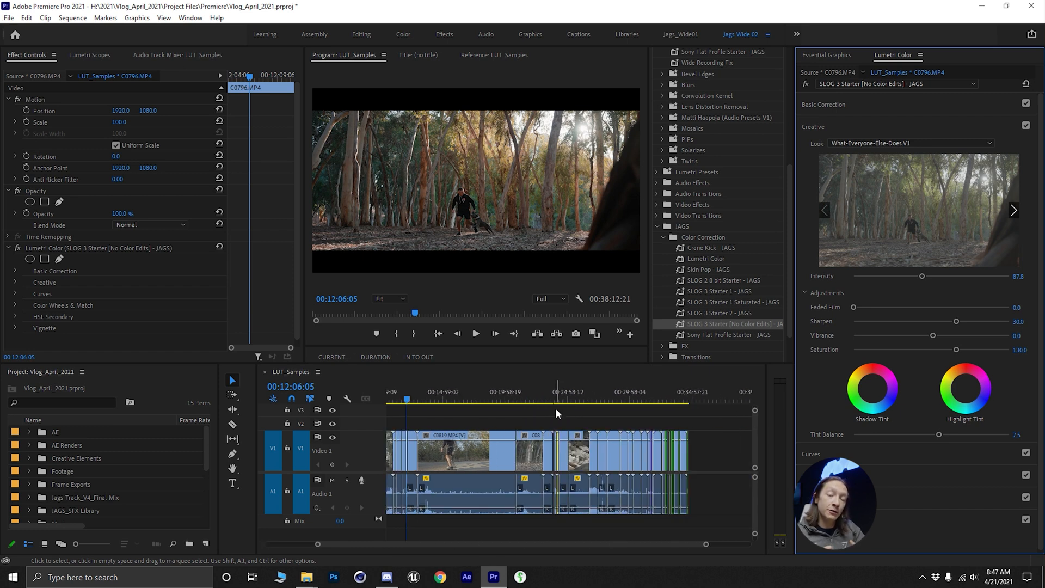
pyautogui.click(641, 400)
pyautogui.scroll(3, 637, 411)
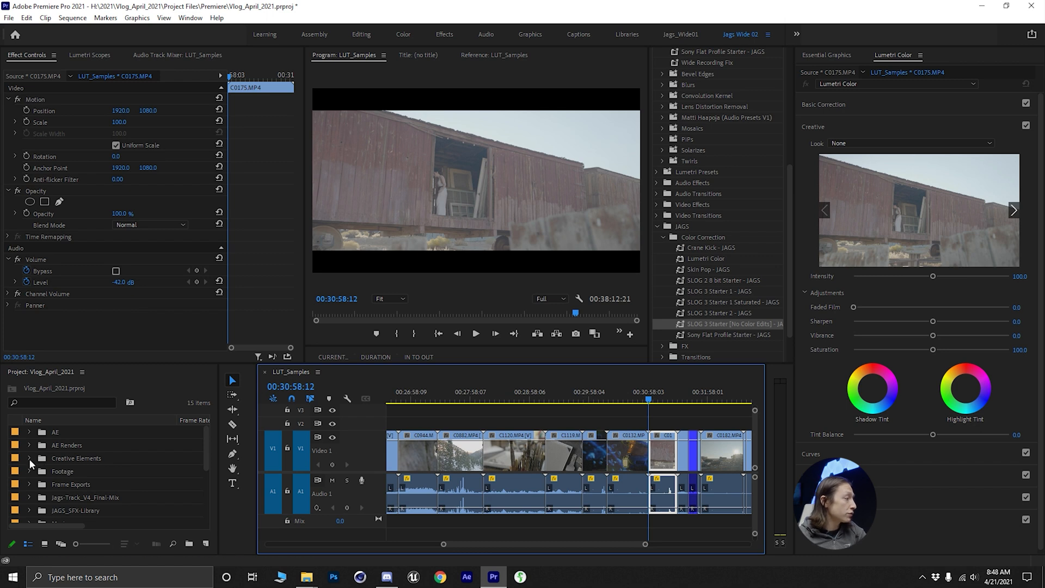
# Open the Dog Clips sequence from the Selects bin and select the C0581.MP4 clip at 00:04:43:010
pyautogui.scroll(-2, 30, 474)
pyautogui.click(29, 483)
pyautogui.scroll(-2, 59, 485)
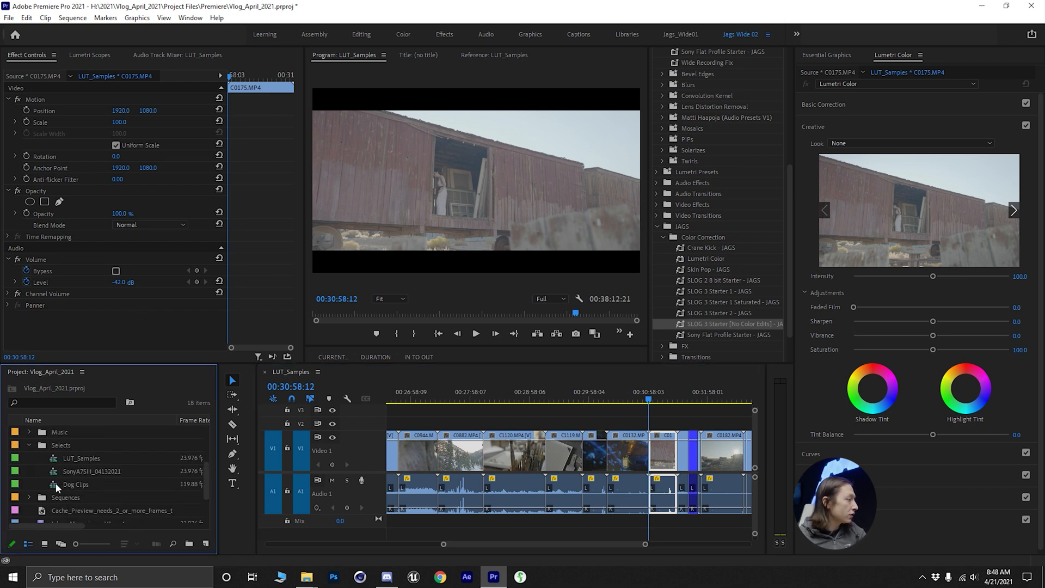
pyautogui.doubleClick(55, 482)
pyautogui.click(565, 401)
pyautogui.click(558, 464)
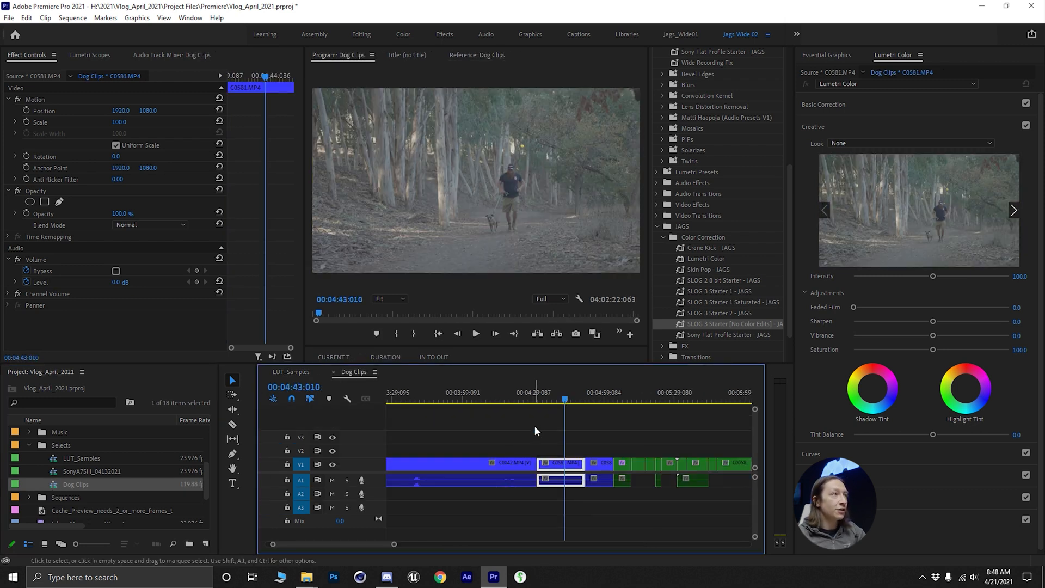
# Look through the Dog Clips sequence from its start, play part of the C0125.MP4 pug clip, and stop at 00:01:28:071
pyautogui.press('Home')
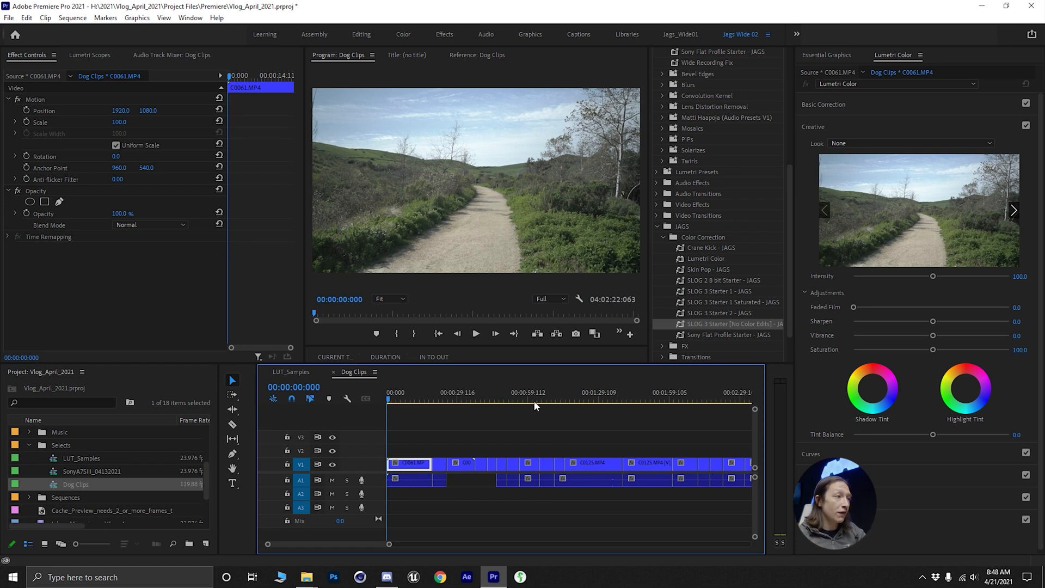
pyautogui.click(564, 401)
pyautogui.click(594, 401)
pyautogui.click(592, 400)
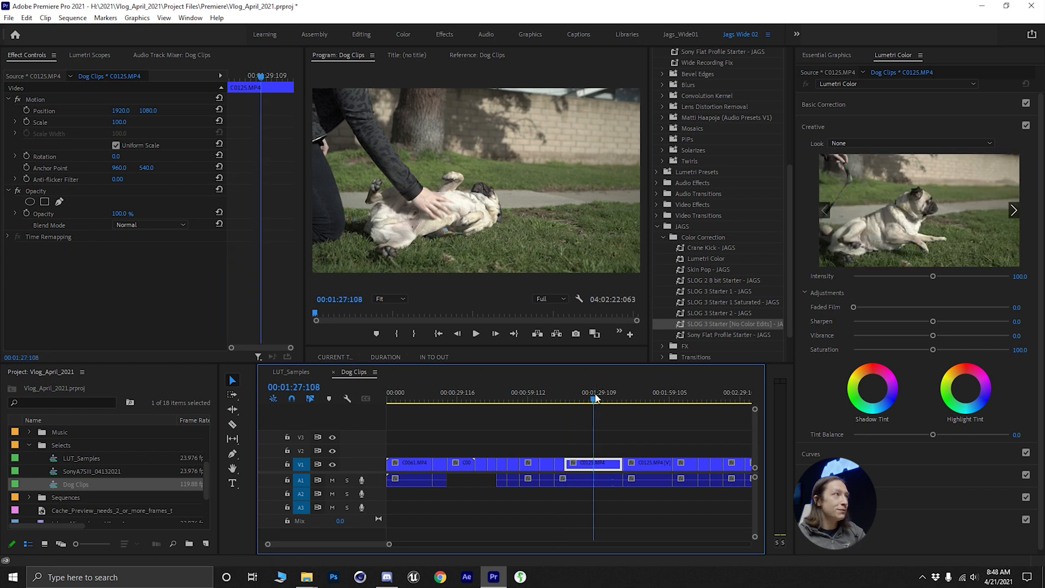
pyautogui.click(579, 403)
pyautogui.press('space')
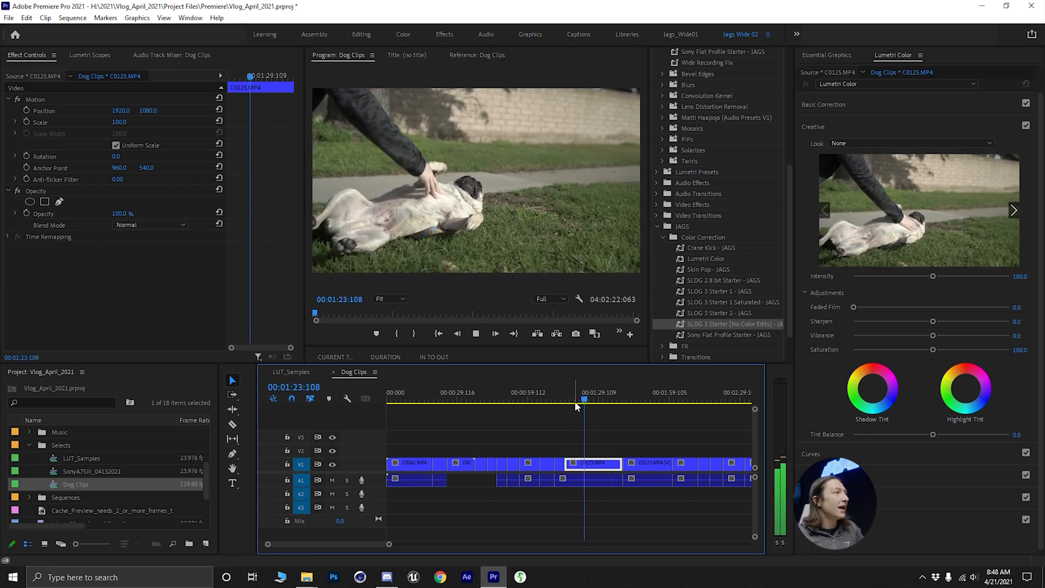
pyautogui.click(595, 401)
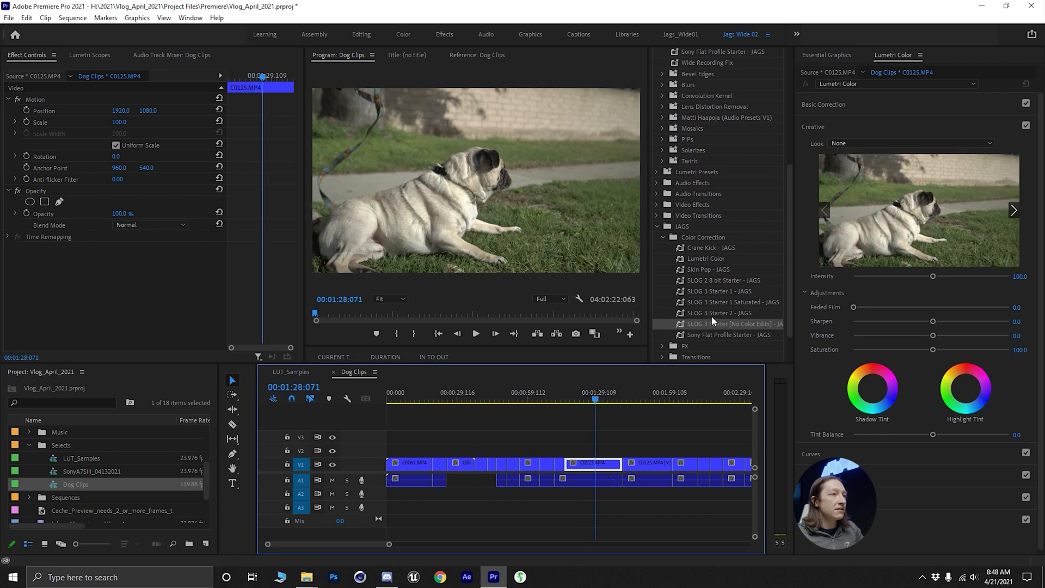
# Apply the Sony Flat Profile Starter - JAGS preset to the C0125.MP4 pug clip and examine its RGB curve
pyautogui.click(701, 334)
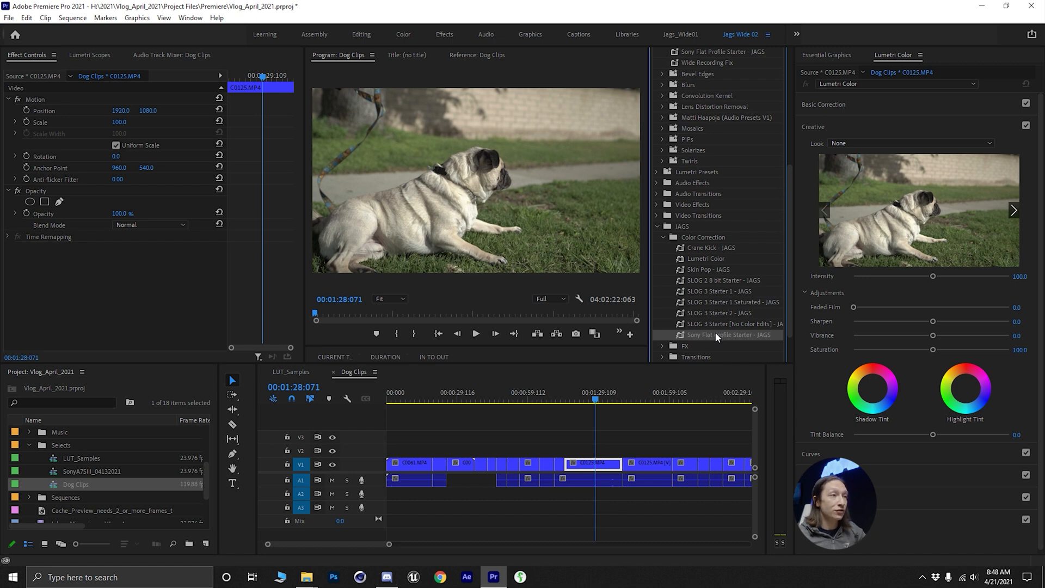
pyautogui.moveTo(718, 332); pyautogui.dragTo(603, 463)
pyautogui.click(459, 191)
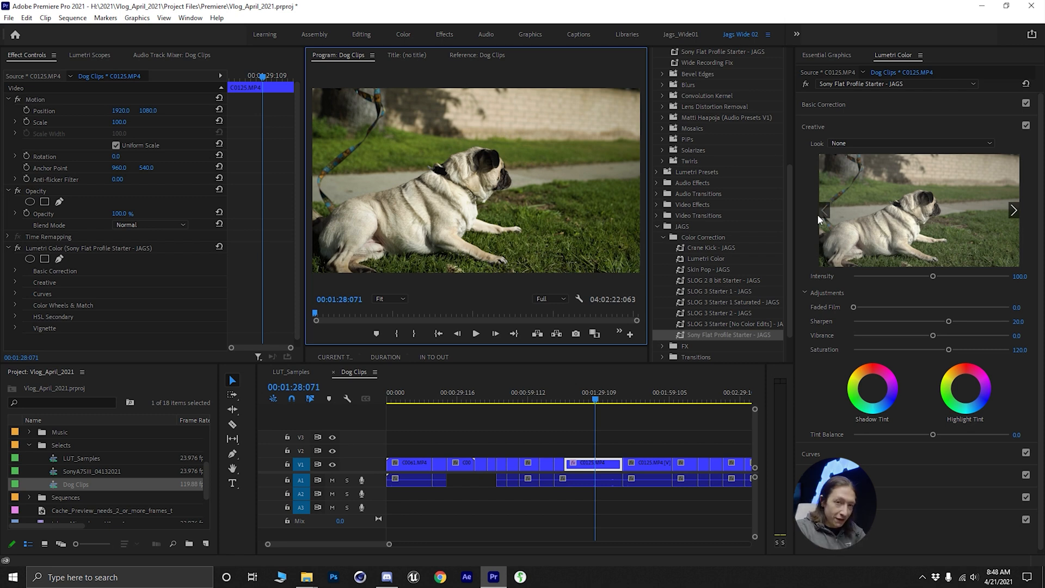
pyautogui.click(847, 105)
pyautogui.click(823, 353)
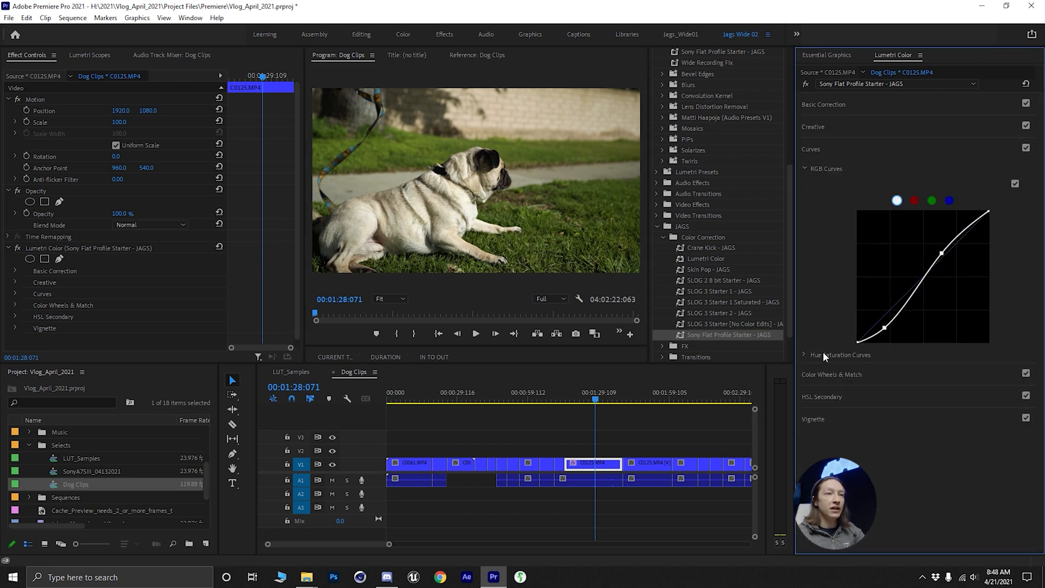
# Set the pug clip's Creative look to SL BIG at intensity 64.1, and open its HSL Secondary settings
pyautogui.click(836, 130)
pyautogui.click(880, 142)
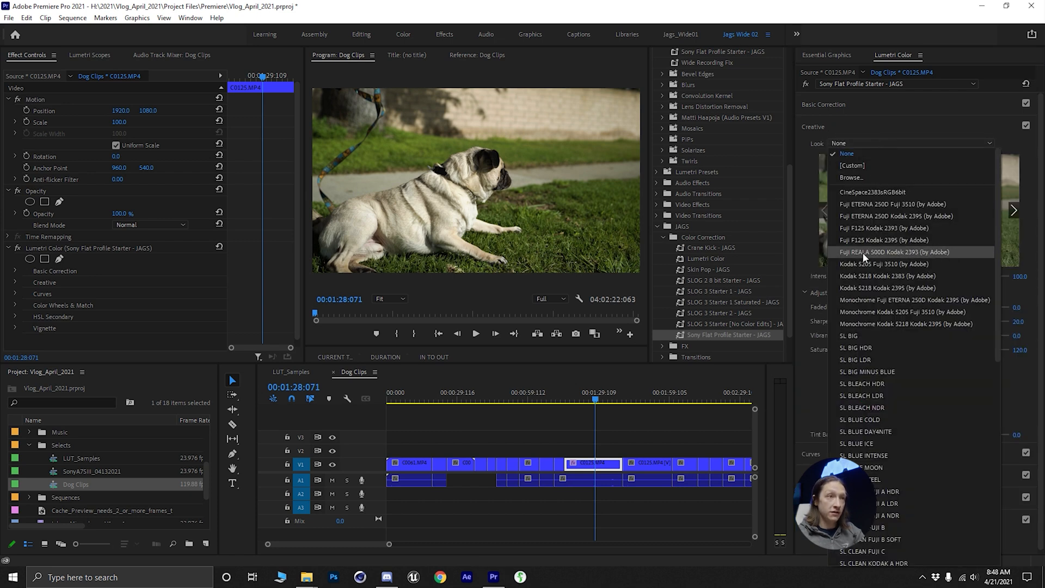
pyautogui.click(864, 337)
pyautogui.moveTo(926, 277); pyautogui.dragTo(903, 279)
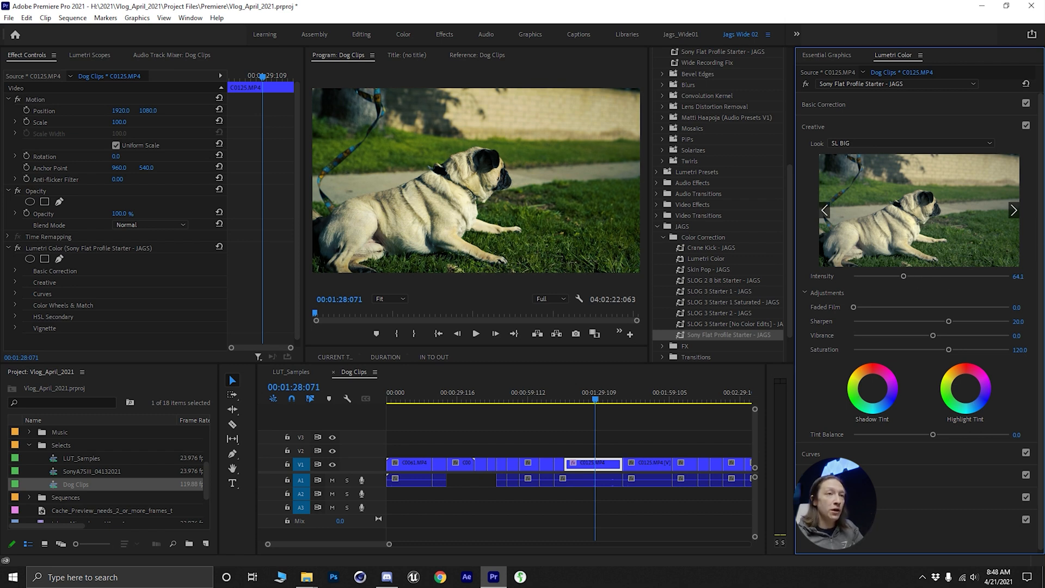
pyautogui.click(821, 496)
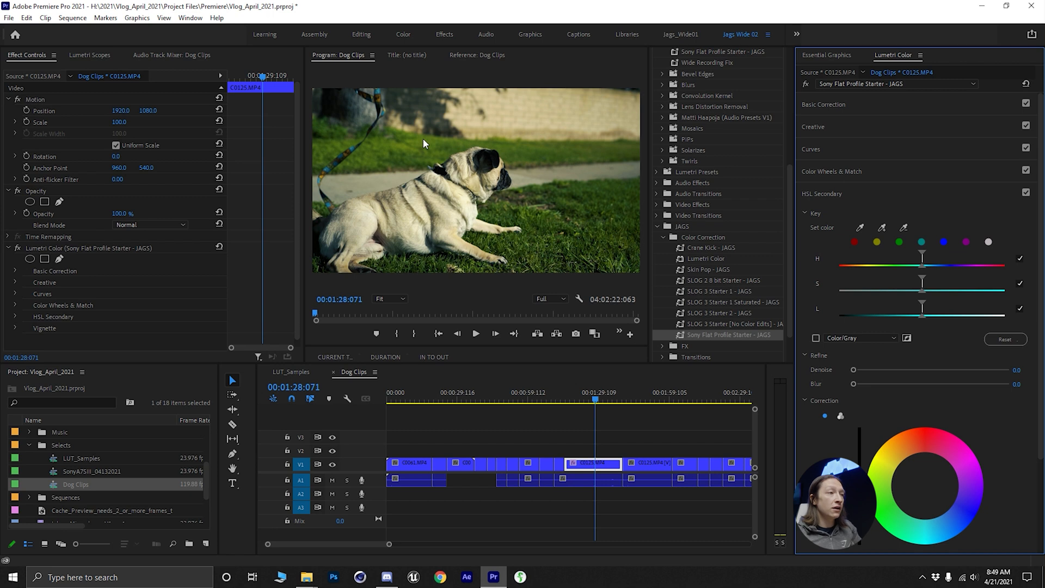
# Select the SLOG 2 8 bit Starter - JAGS preset among the JAGS color correction presets
pyautogui.scroll(-3, 591, 438)
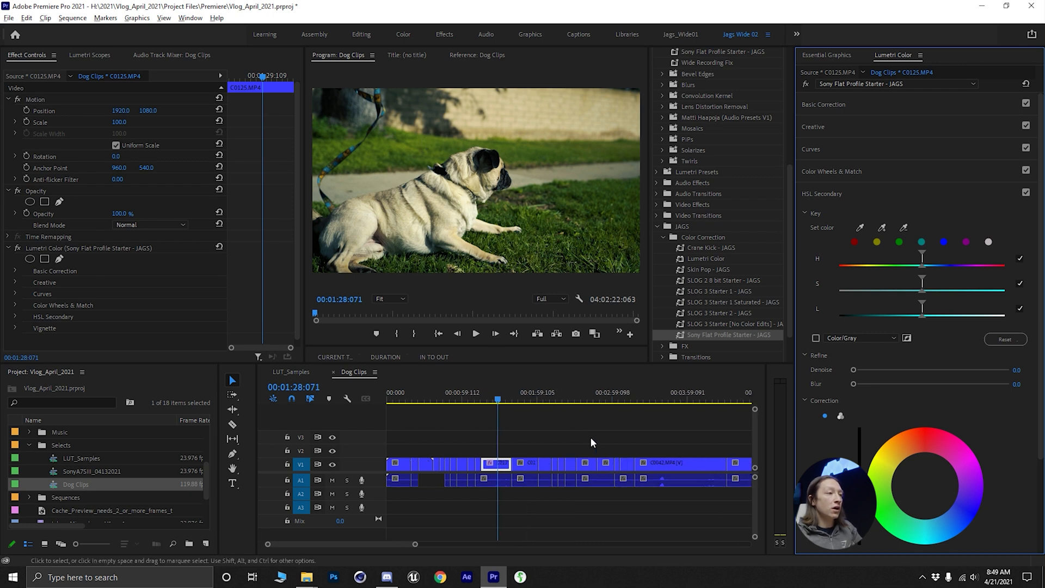
pyautogui.click(658, 406)
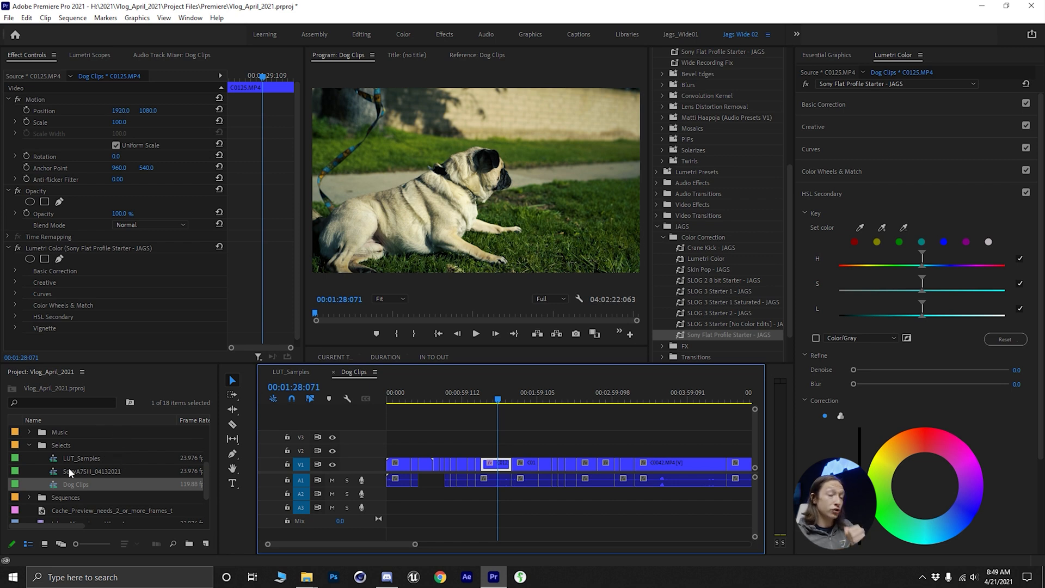
pyautogui.scroll(-2, 56, 463)
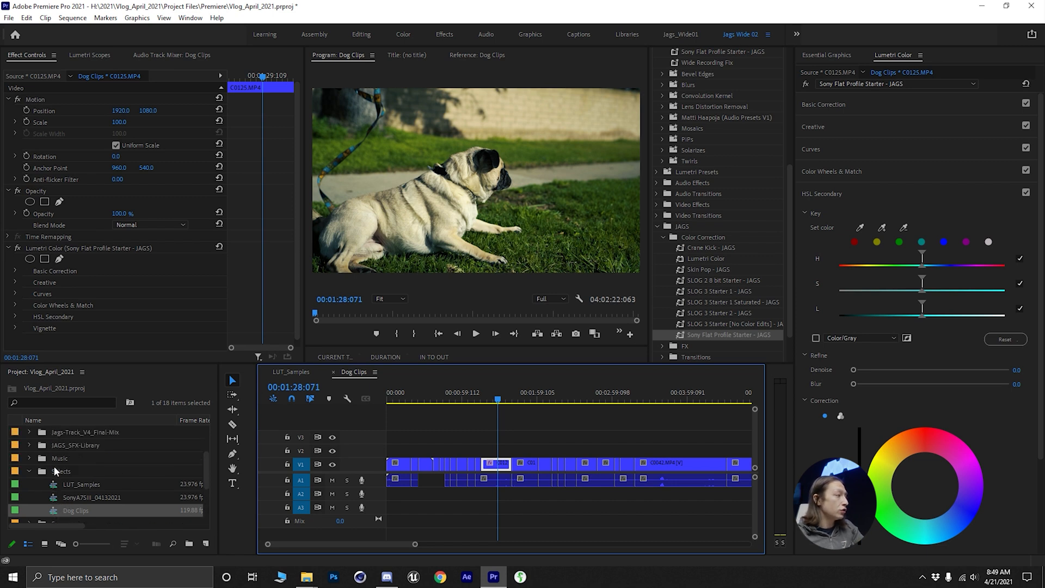
pyautogui.scroll(3, 89, 475)
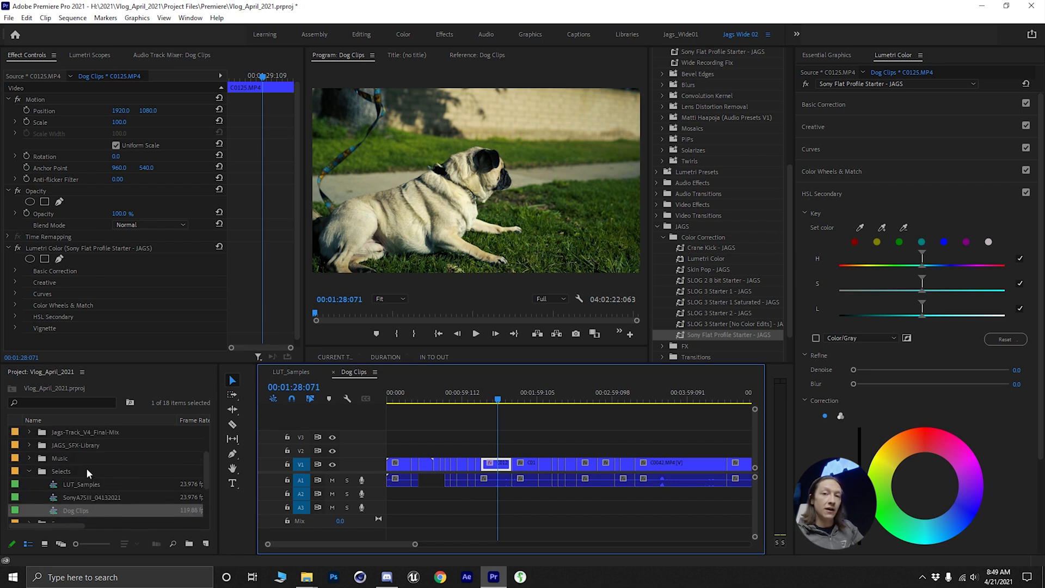
pyautogui.click(716, 282)
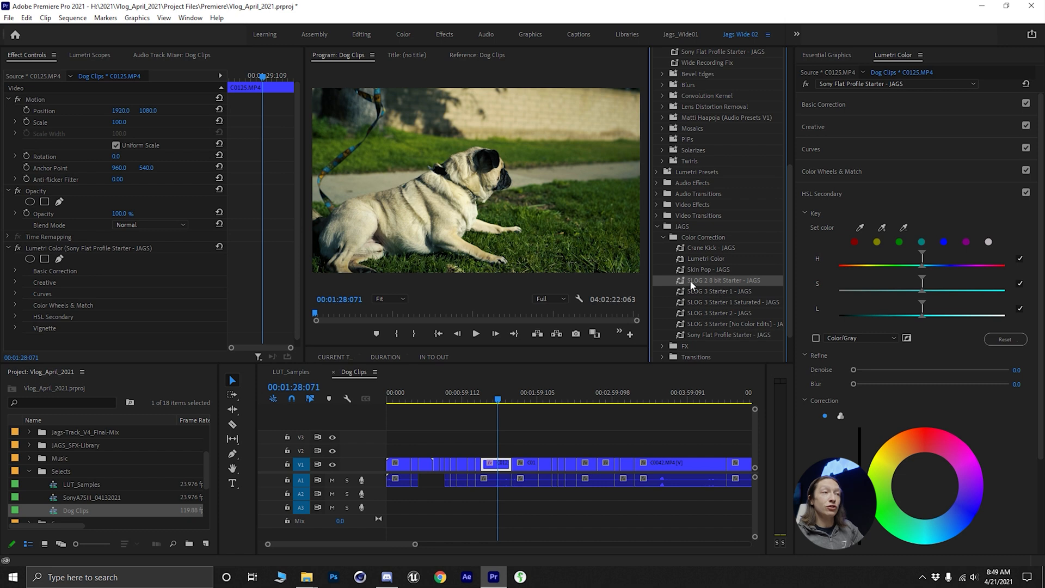